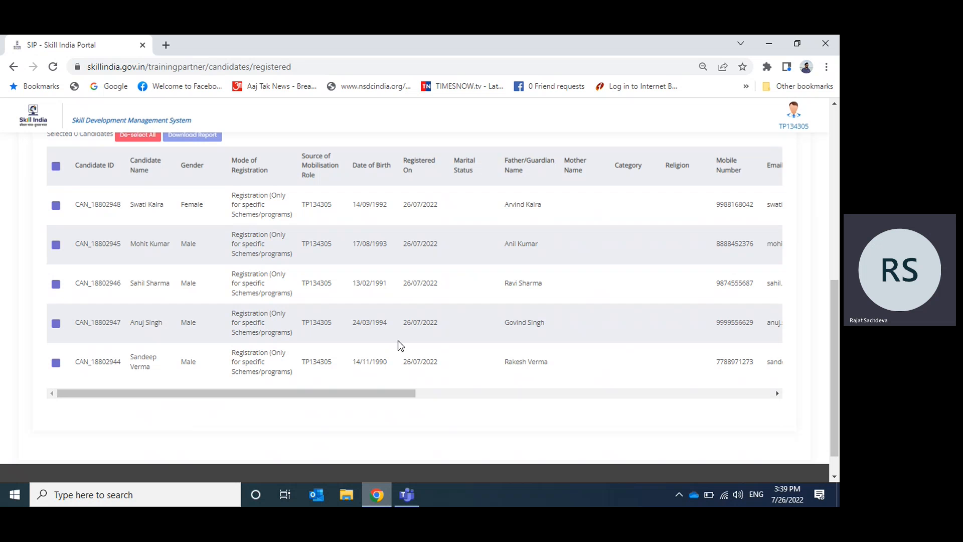
- Leave the registered candidates list for the dashboard and open My Scheme/Program
left_click_drag(362, 393, 119, 361)
left_click_drag(836, 344, 836, 137)
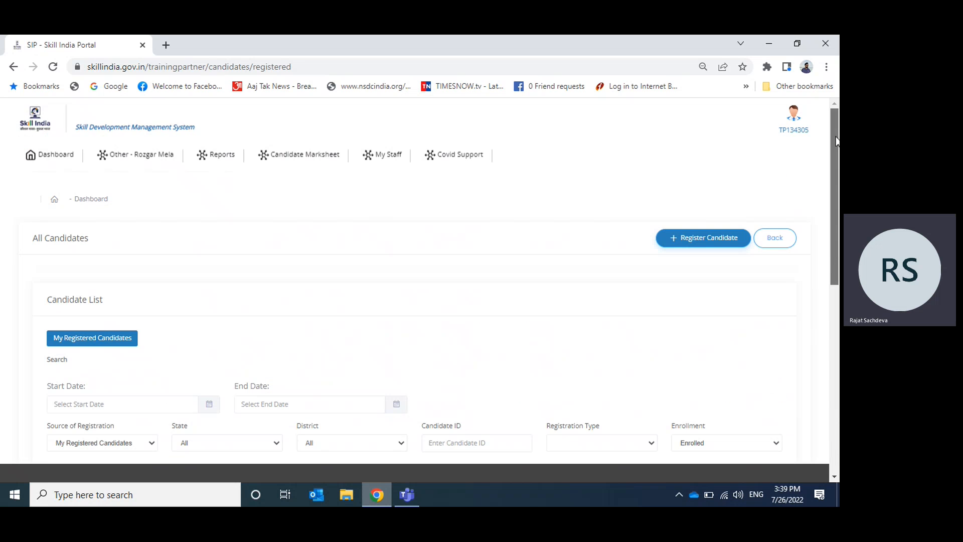
left_click(86, 200)
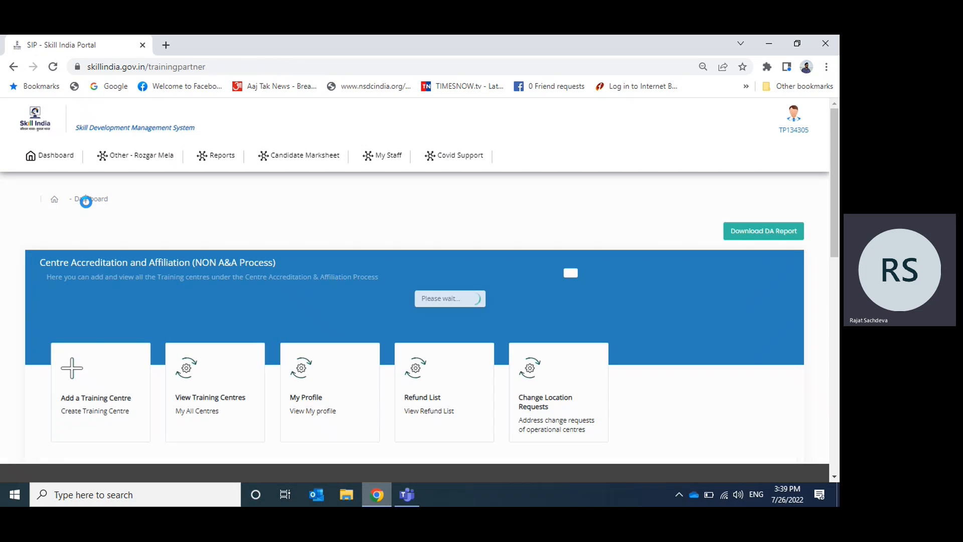
left_click_drag(836, 173, 837, 316)
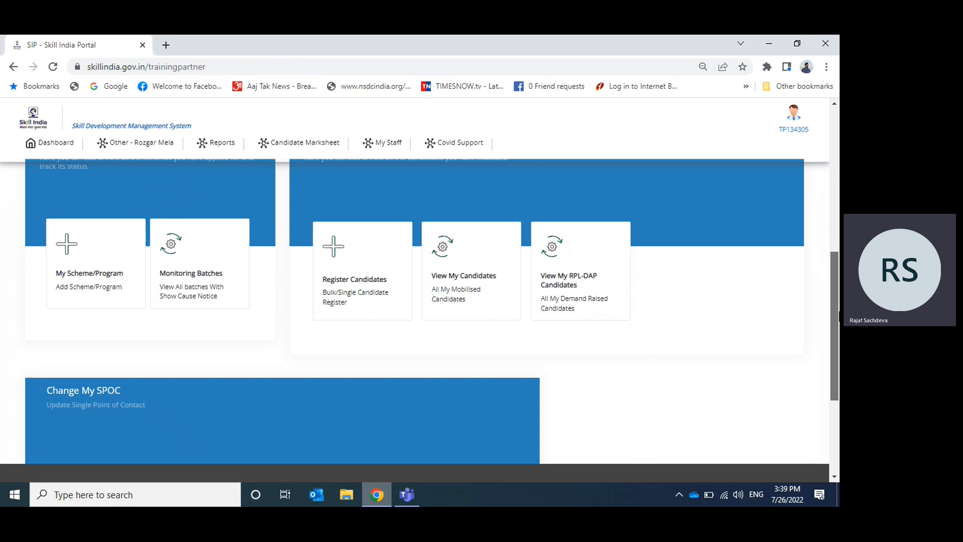
left_click(83, 282)
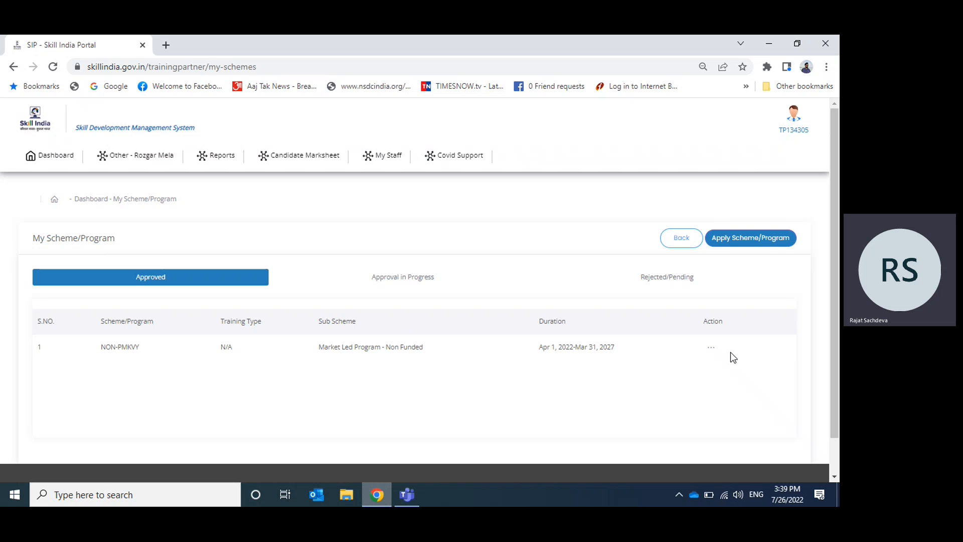
- Open the details of the Testing project under the approved Market Led Program - Non Funded sub scheme
left_click(711, 347)
left_click(677, 368)
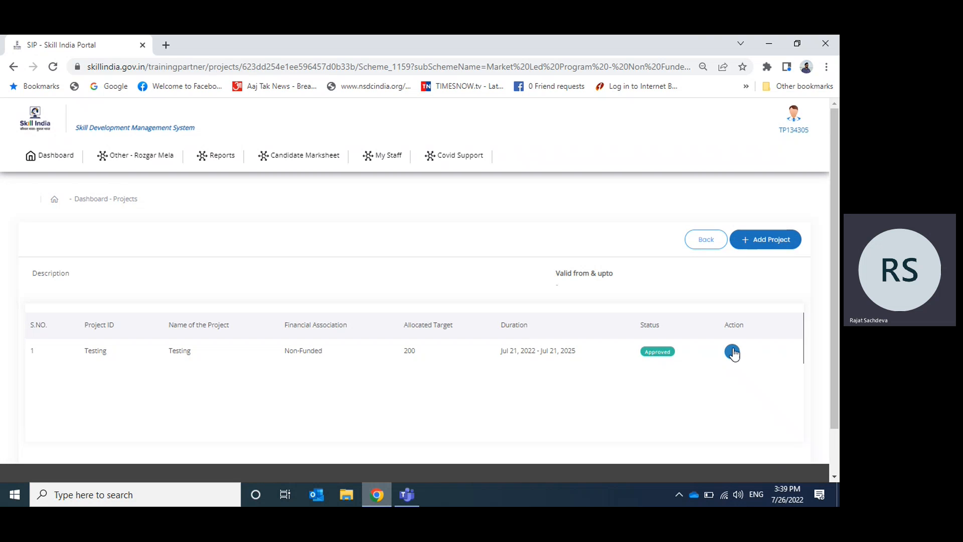
left_click(732, 353)
left_click(709, 372)
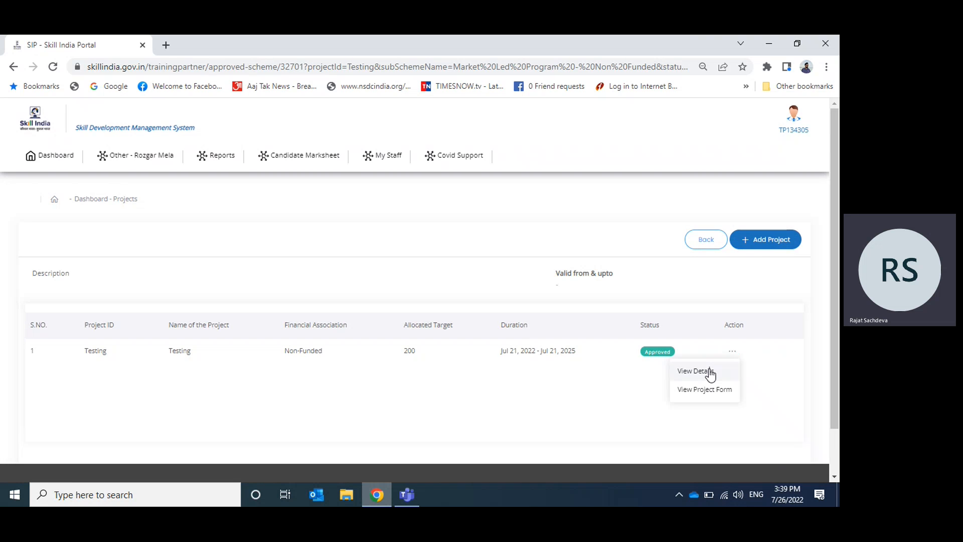
- Review the approval status of the training centre aligned to the project, and return to the project details
scroll(837, 340, "down", 5)
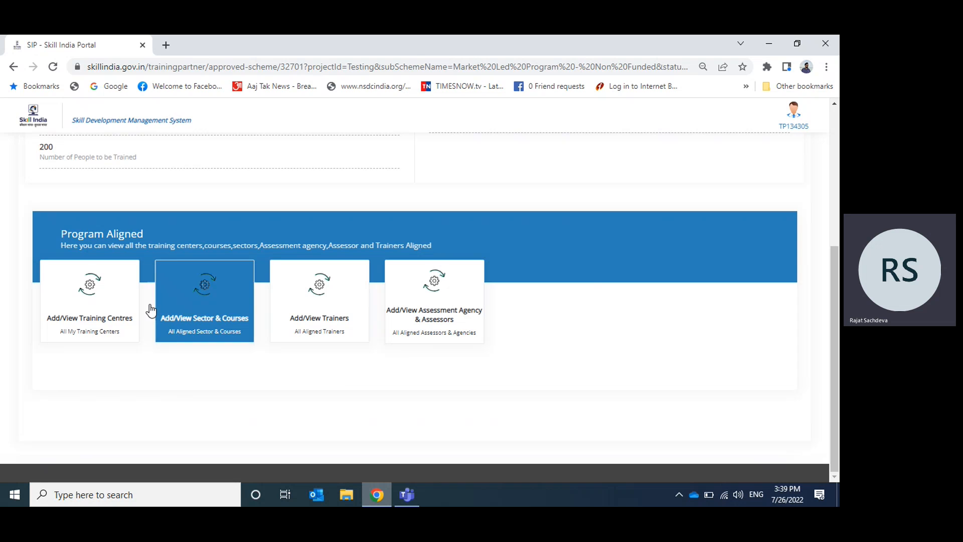
left_click(97, 305)
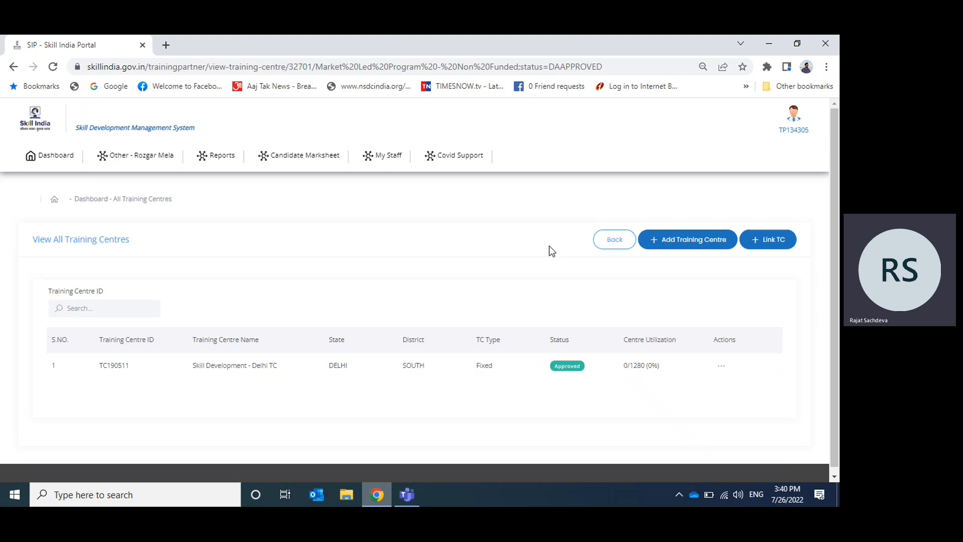
double_click(576, 366)
left_click(607, 241)
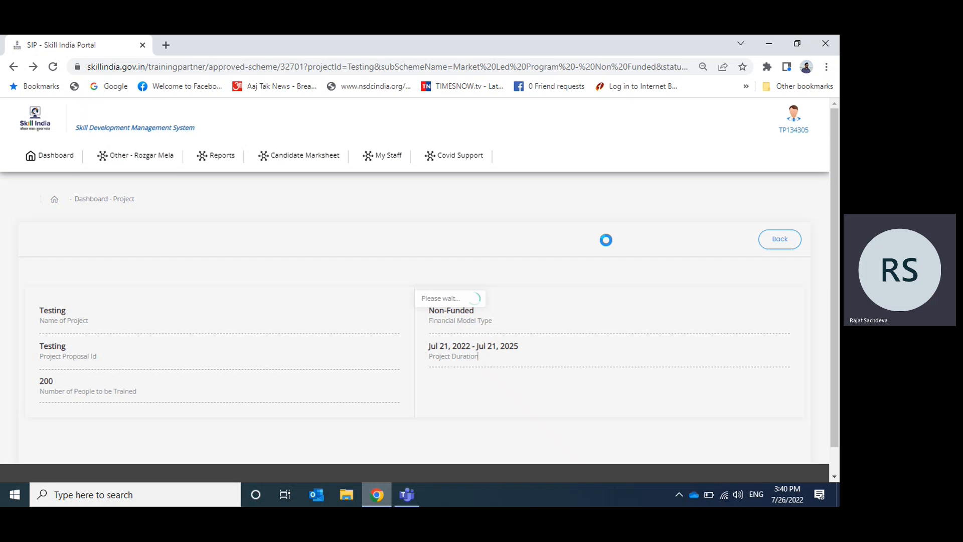
- Review the project's added sectors and the status and validity of its added courses, and return to the project details
left_click_drag(834, 179, 832, 320)
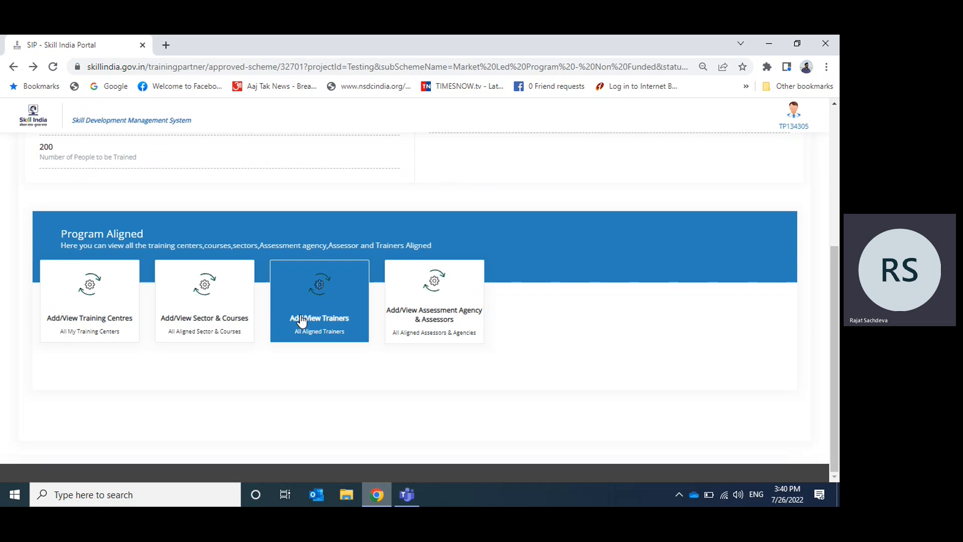
left_click(215, 321)
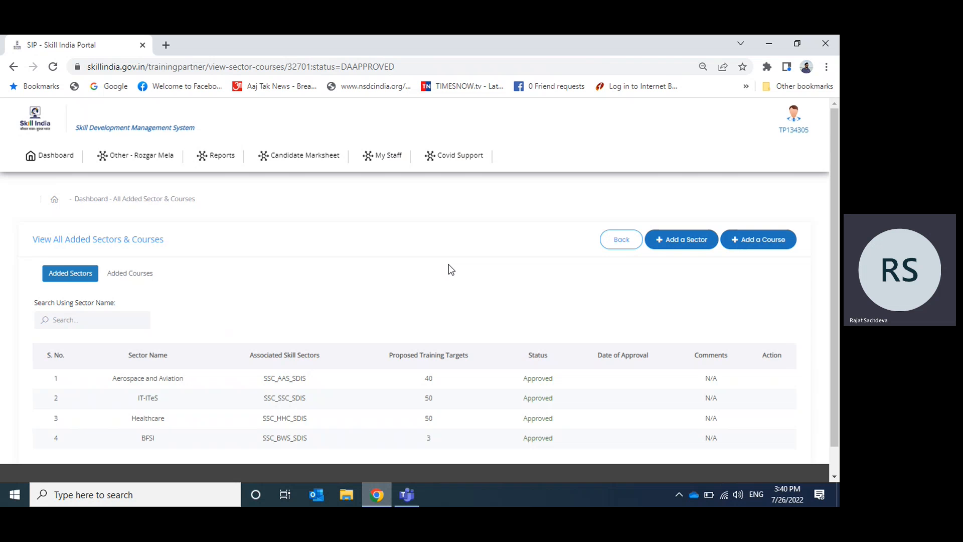
left_click(136, 275)
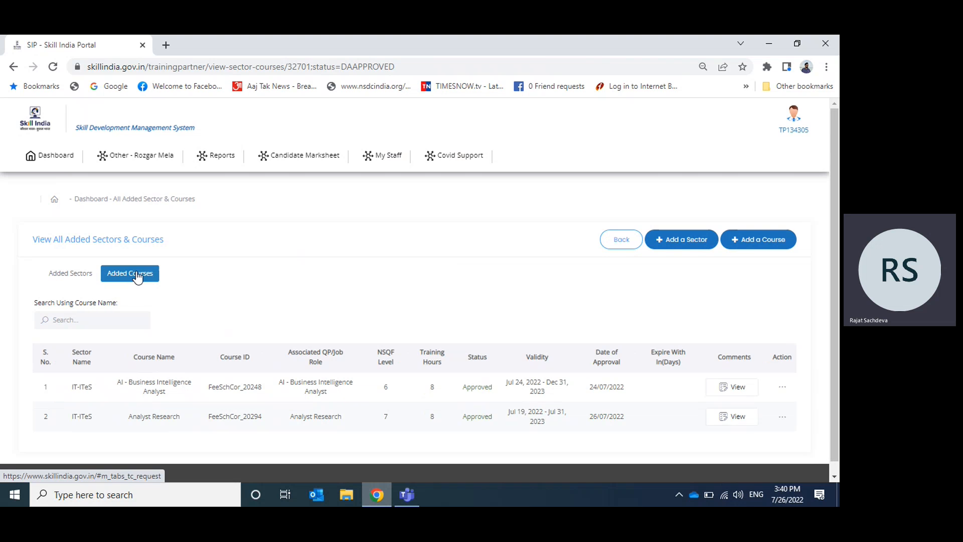
double_click(477, 387)
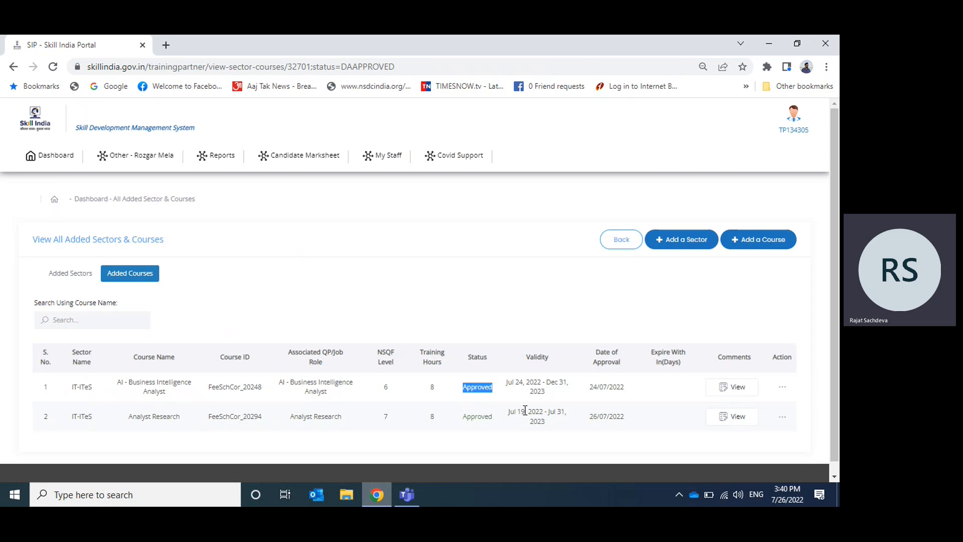
left_click_drag(510, 414, 557, 423)
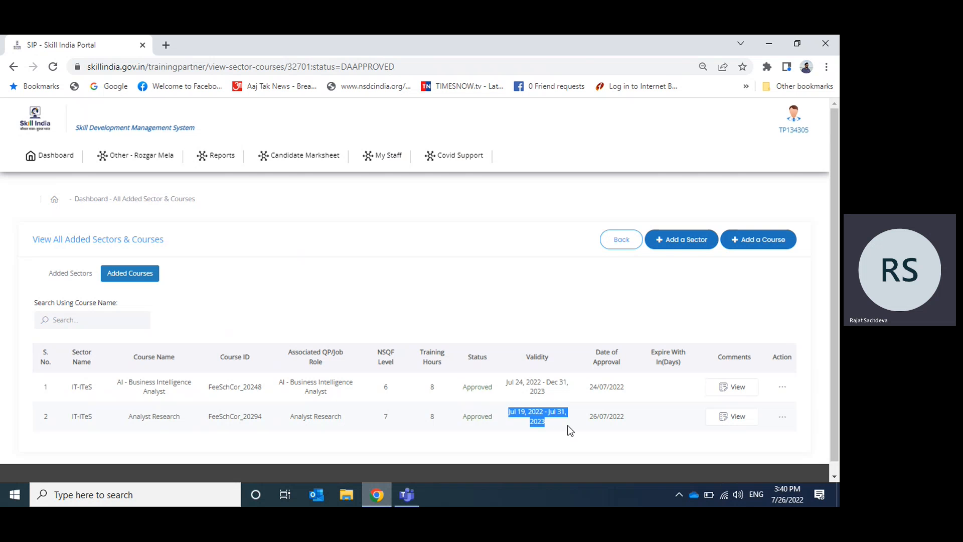
left_click(624, 234)
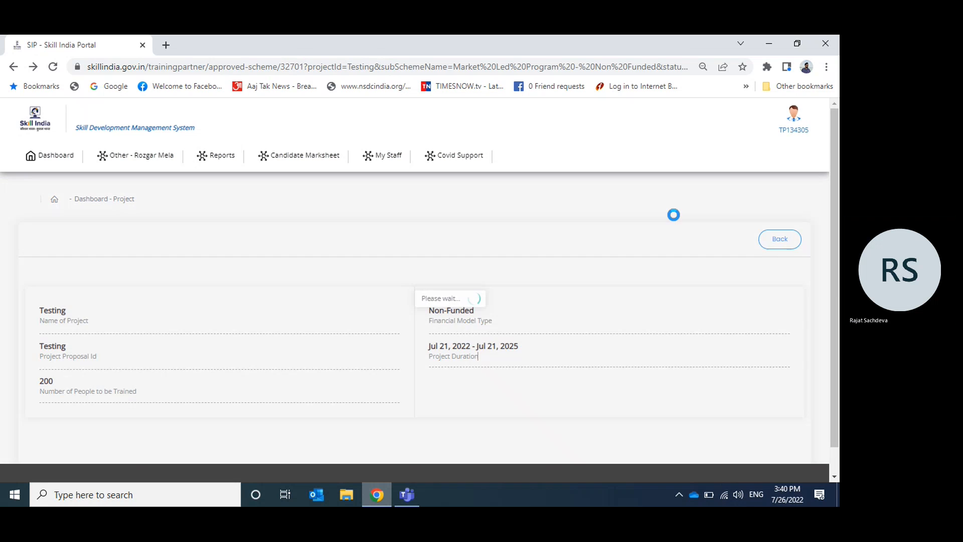
- View the trainers linked to the project and return to the project details
scroll(596, 381, "down", 4)
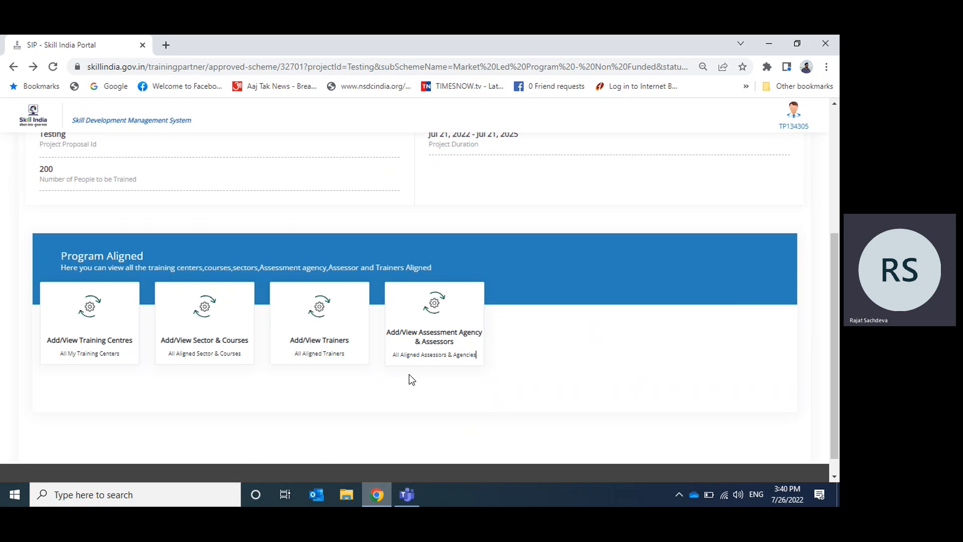
left_click(323, 331)
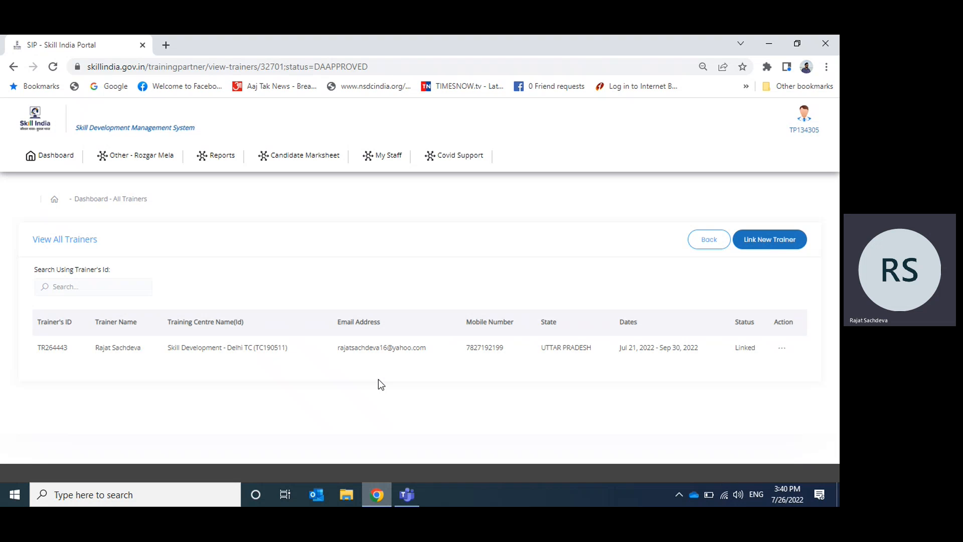
left_click(705, 240)
- View the assessment agencies aligned to the project and return to the project details
scroll(416, 301, "down", 1)
scroll(417, 301, "down", 3)
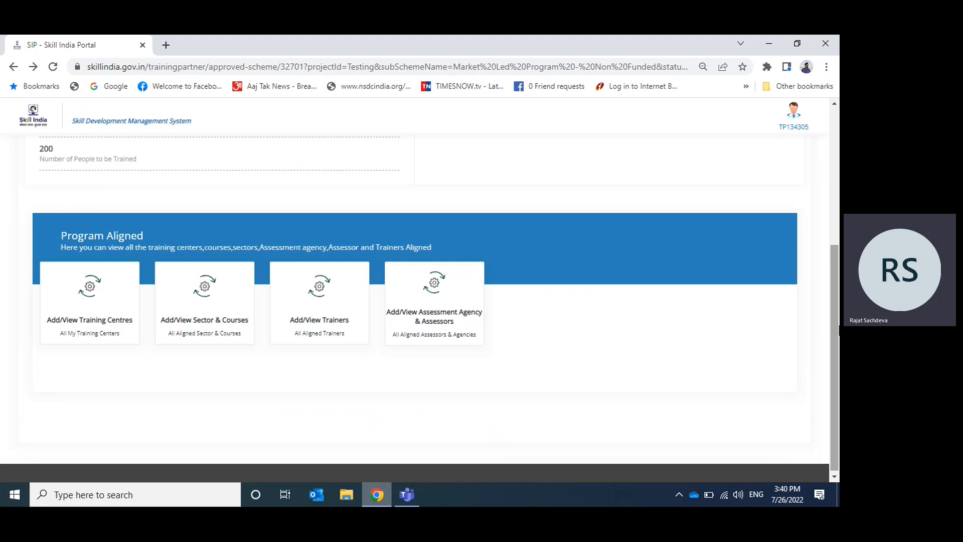
left_click(438, 326)
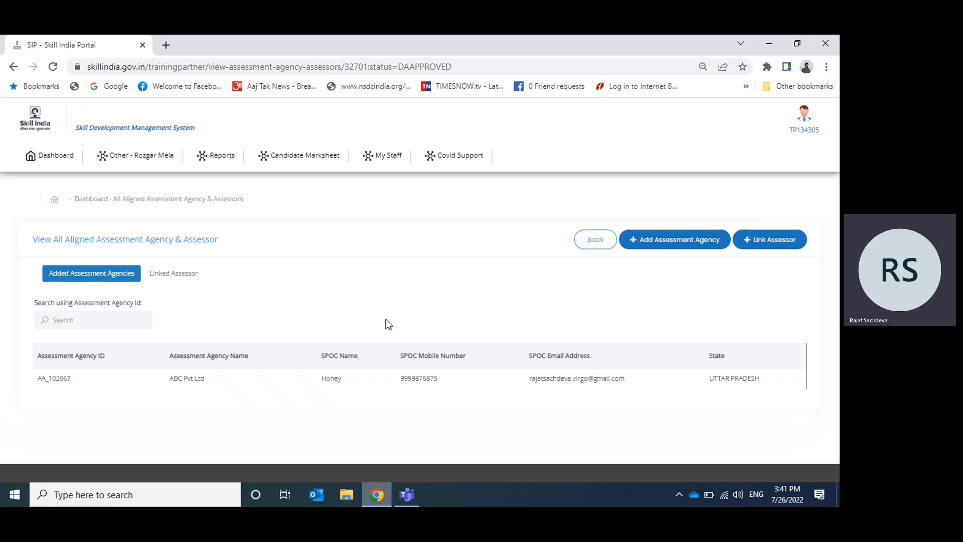
left_click(608, 239)
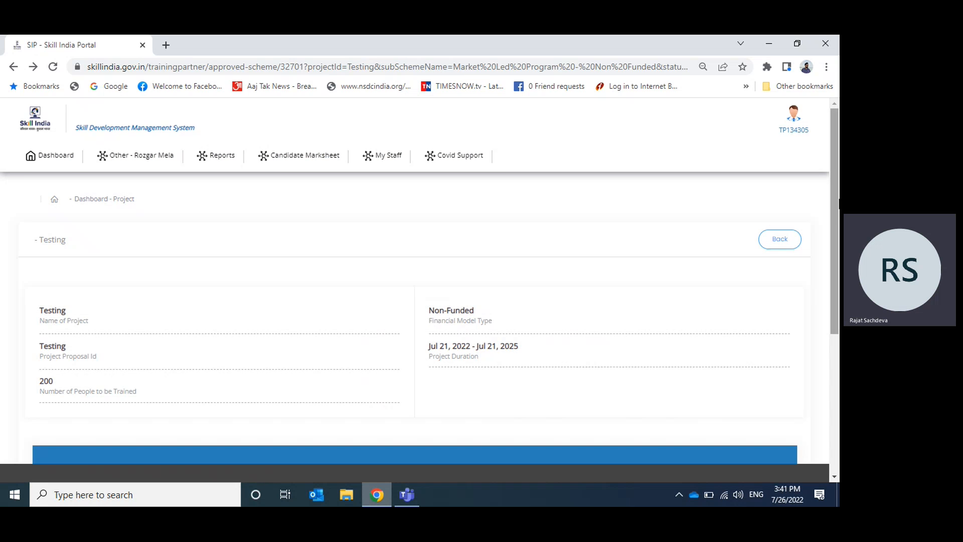
- Open the details of the Skill Development - Delhi TC training centre from the project's aligned training centres
scroll(476, 422, "down", 3)
left_click_drag(839, 300, 839, 315)
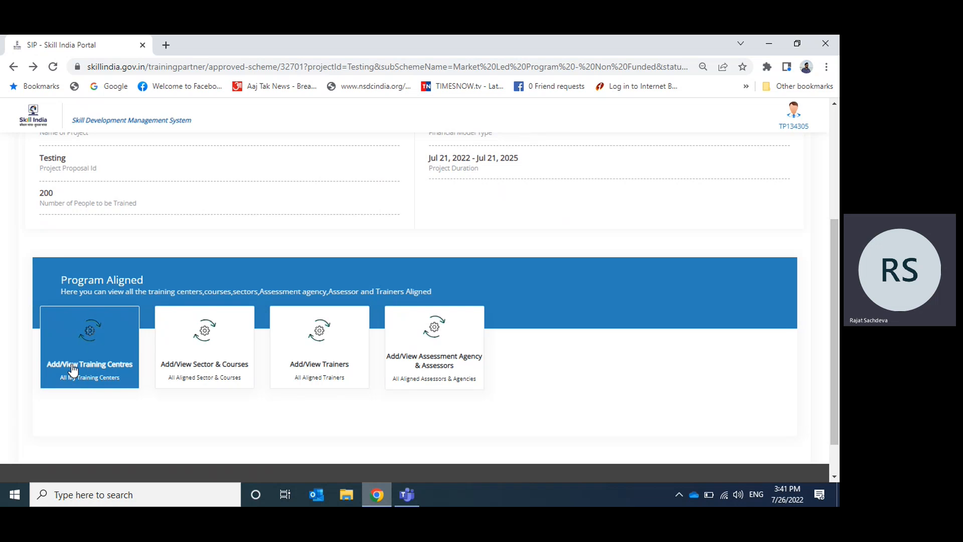
left_click(91, 372)
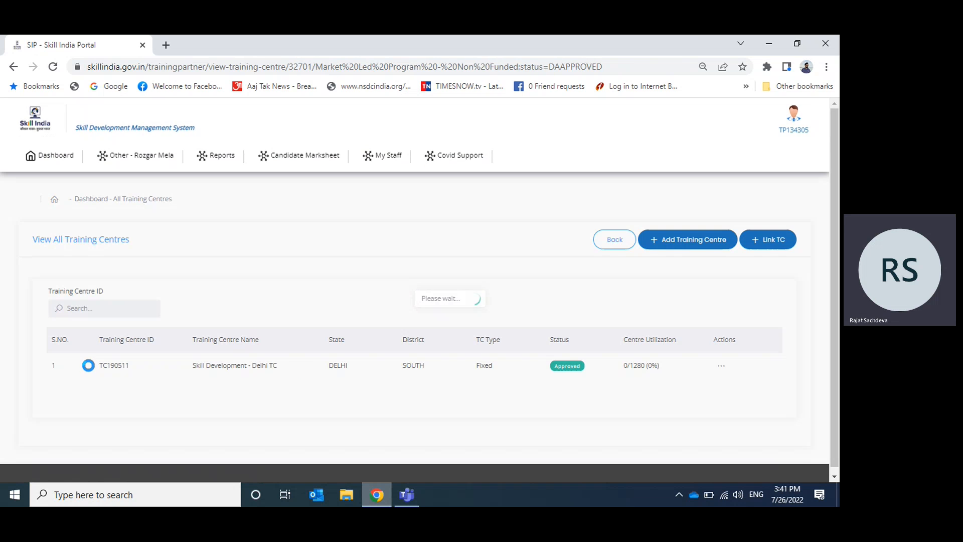
left_click(721, 366)
left_click(704, 297)
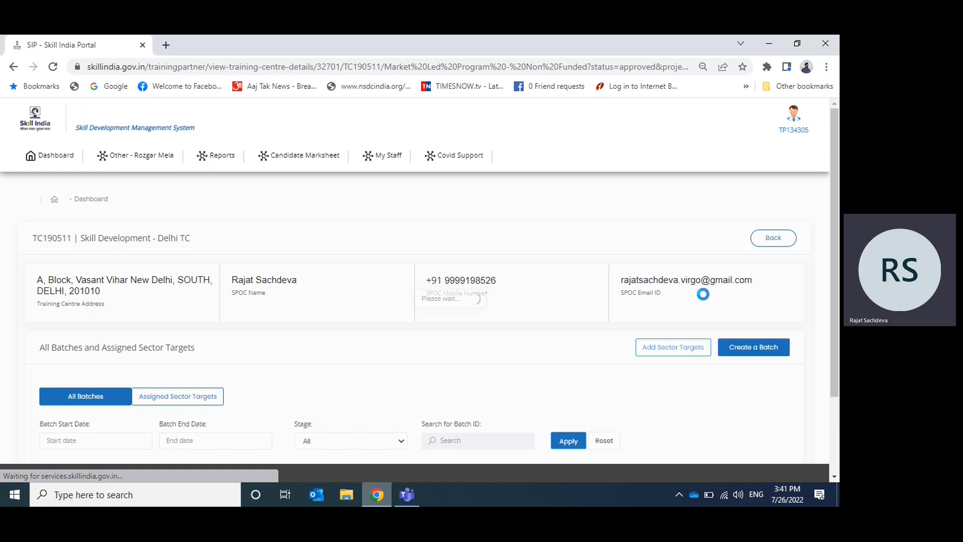
- Start creating a batch for the training centre and choose Analyst Research as its course
scroll(778, 269, "down", 1)
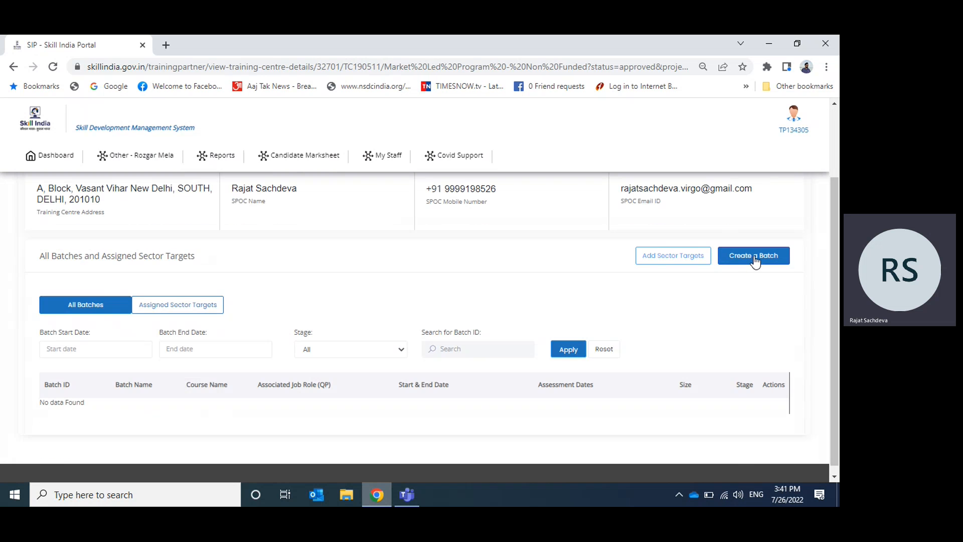
left_click(754, 261)
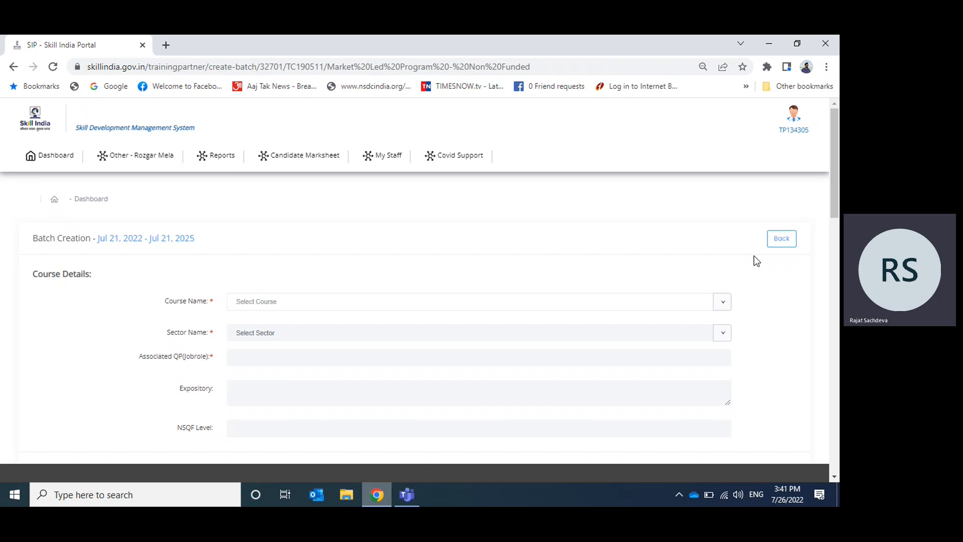
scroll(754, 256, "down", 2)
left_click(641, 212)
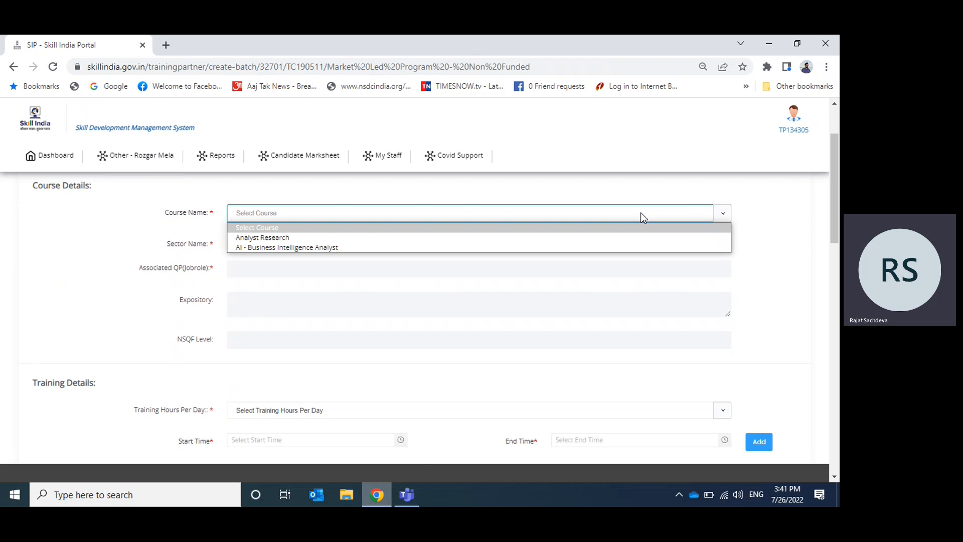
key("Down")
key("Return")
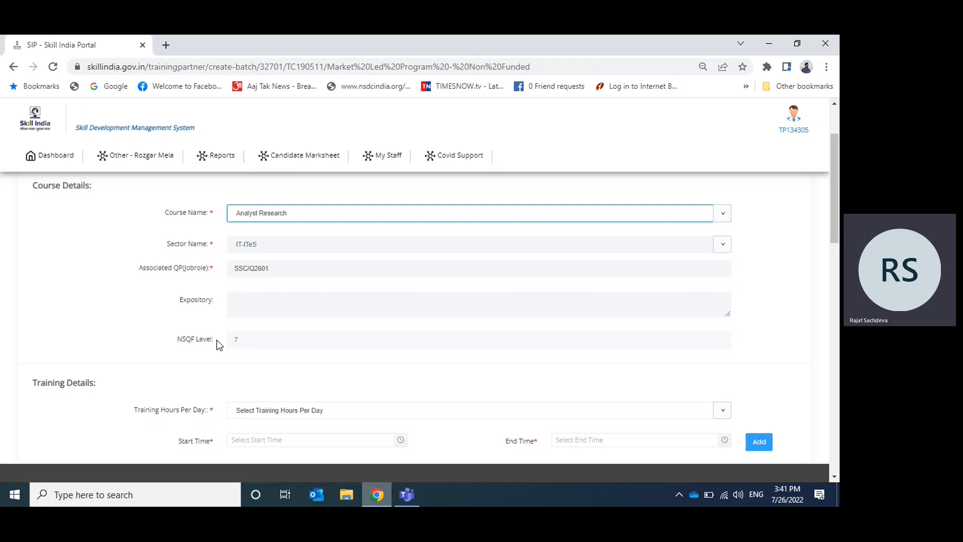
left_click(236, 339)
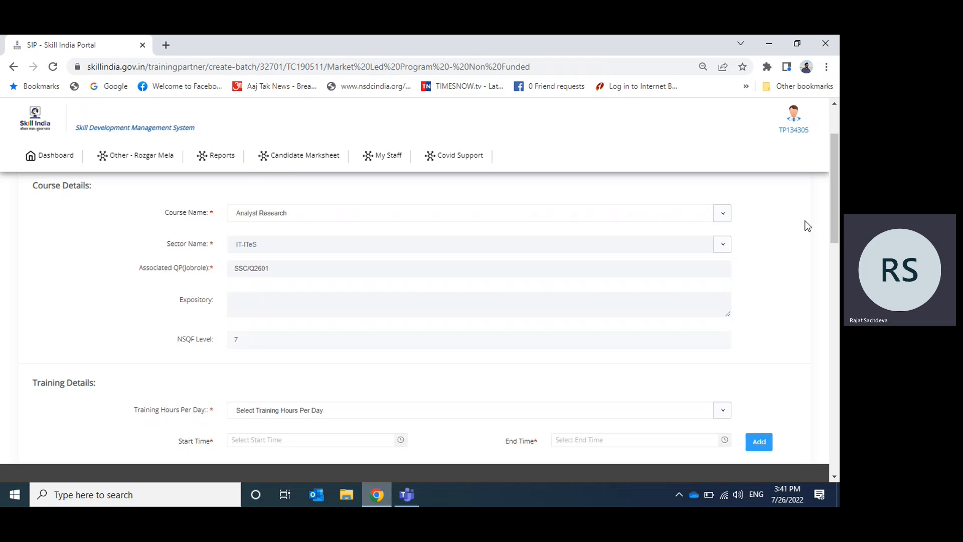
- Set the batch's training hours per day to 8 in the training details
scroll(837, 208, "down", 4)
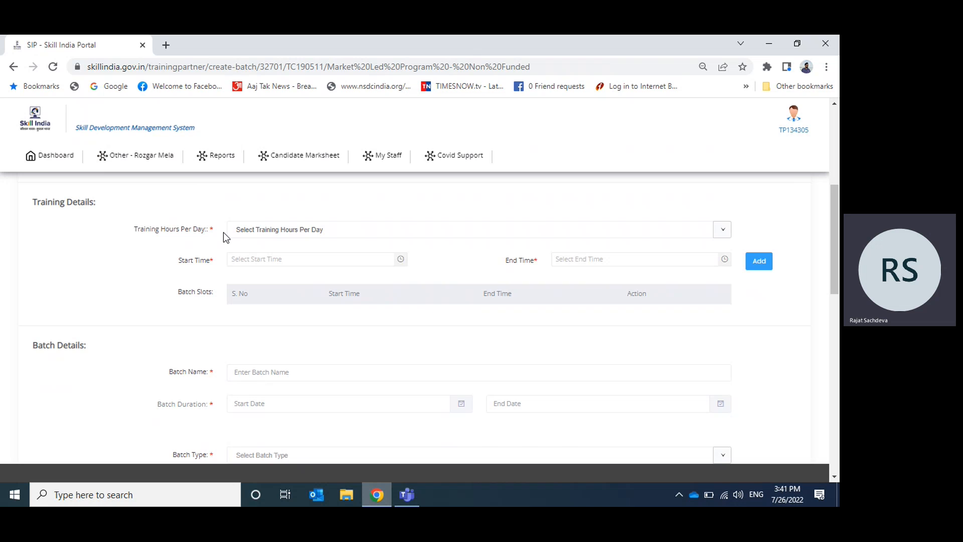
left_click(259, 232)
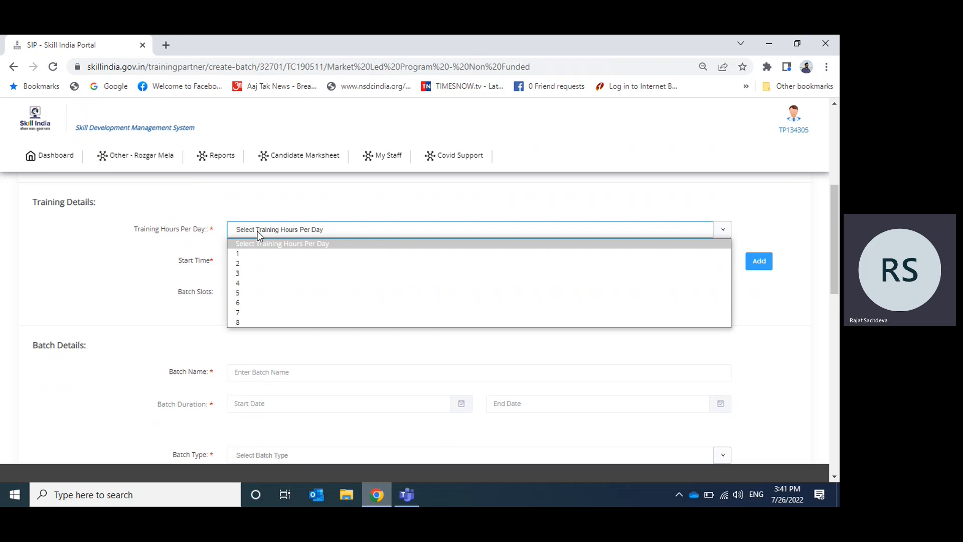
key("Down")
key("Down")
key("Down")
key("Down")
key("Down")
key("Down")
key("Down")
key("Down")
key("Return")
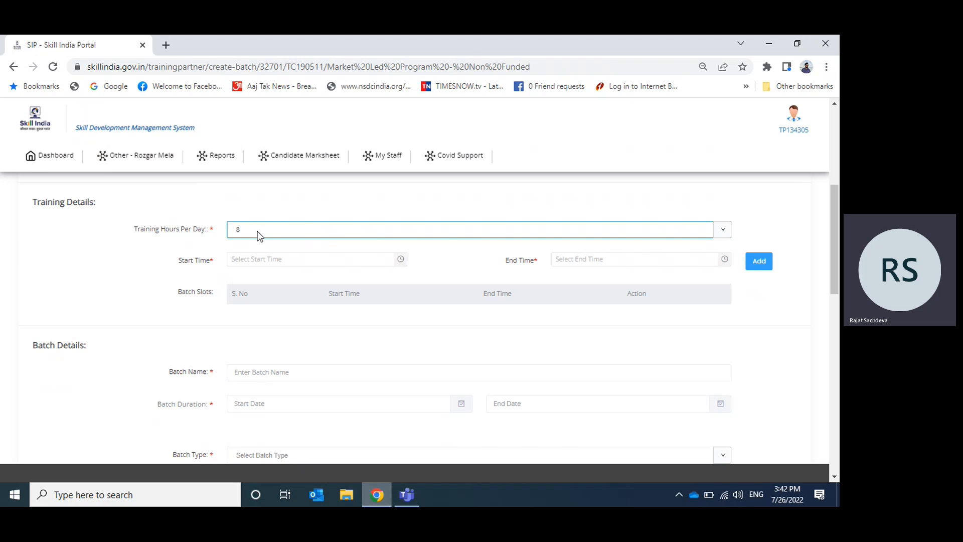
- Set the start time to 8:00 AM and add it as a batch slot
left_click(401, 260)
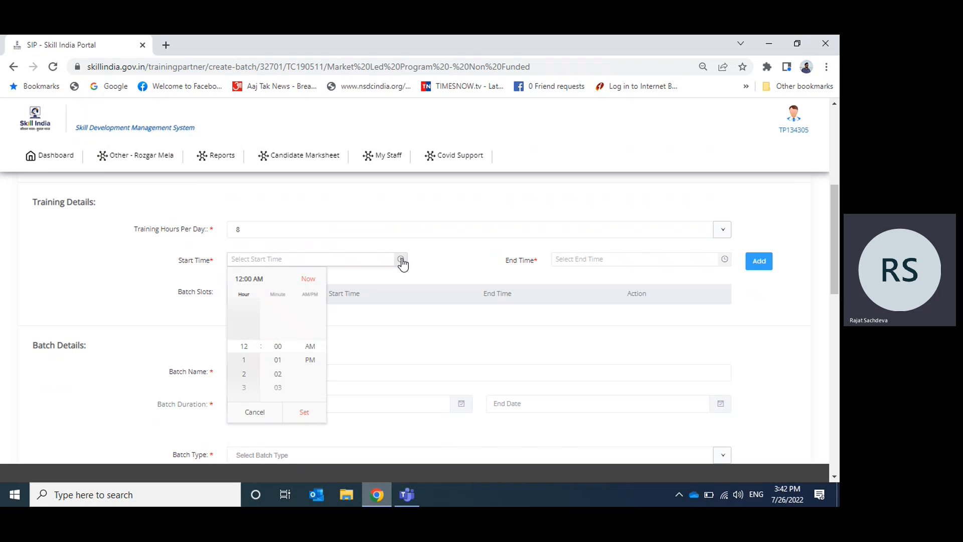
scroll(241, 381, "down", 6)
left_click(245, 374)
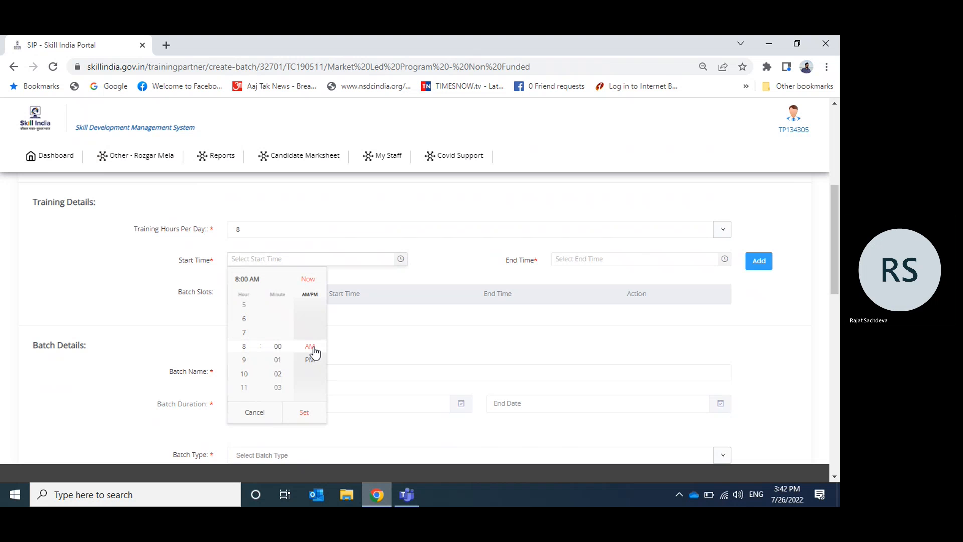
left_click(307, 418)
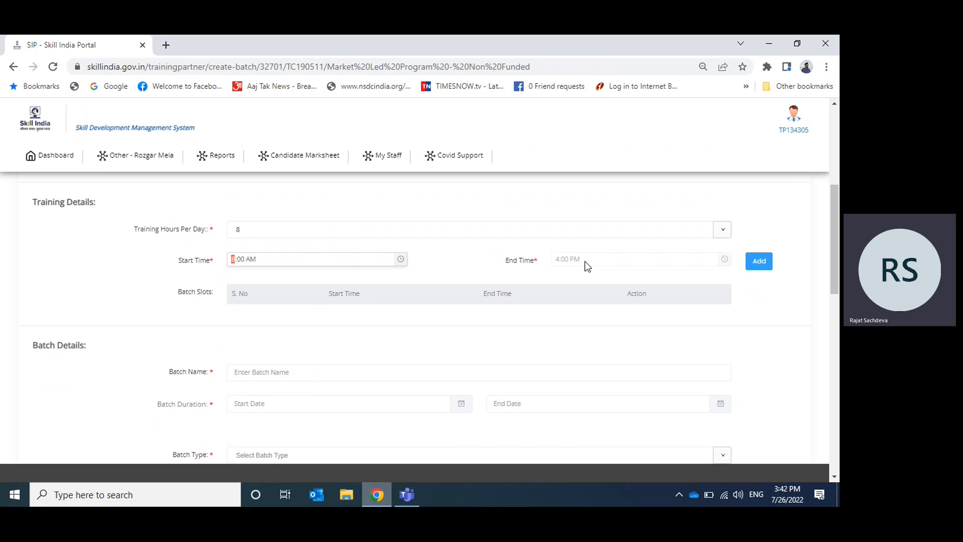
left_click(759, 261)
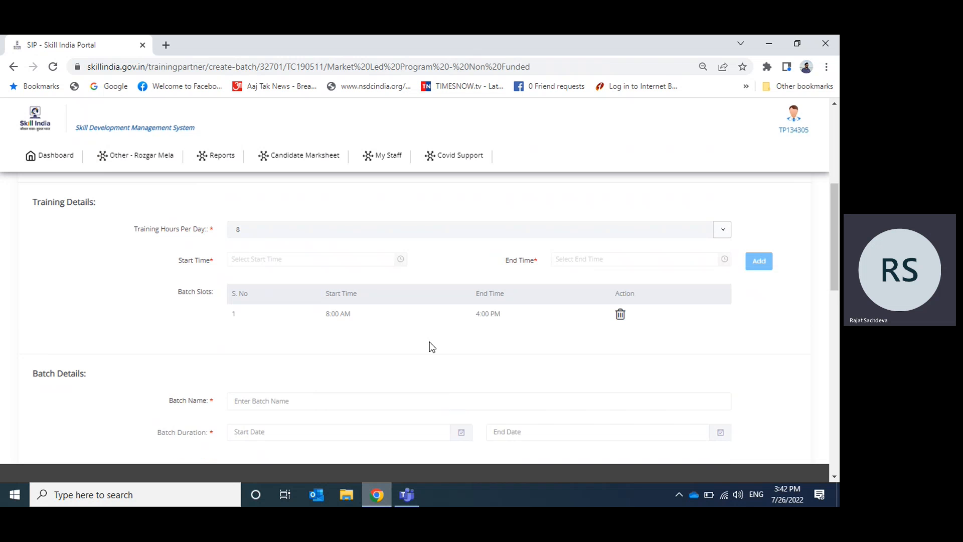
- Name the batch "AR - July 2022" in the batch details
scroll(429, 347, "down", 3)
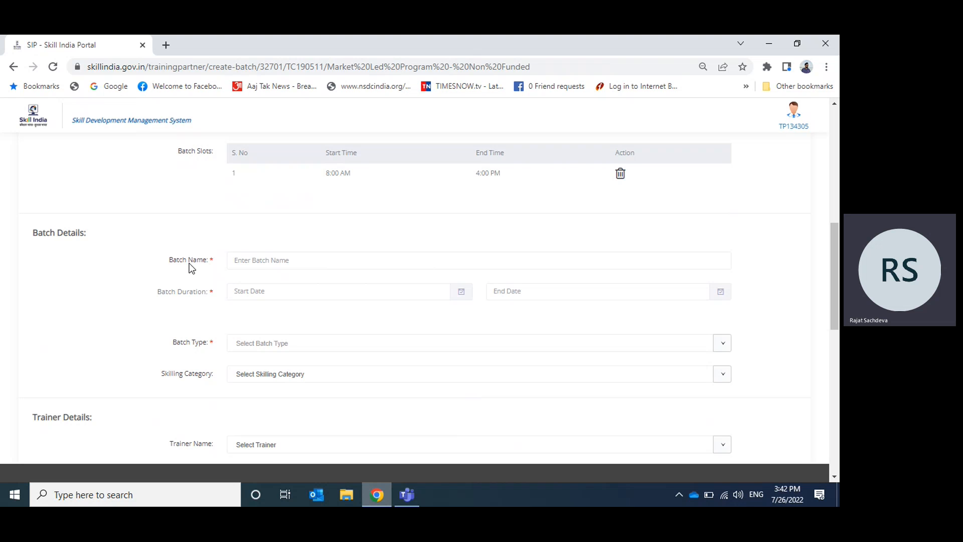
left_click(257, 261)
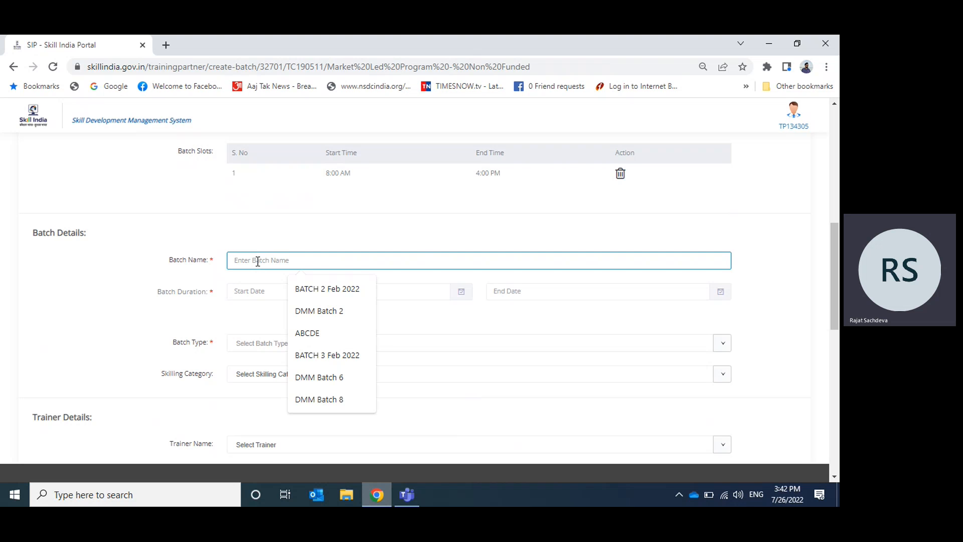
type("Al")
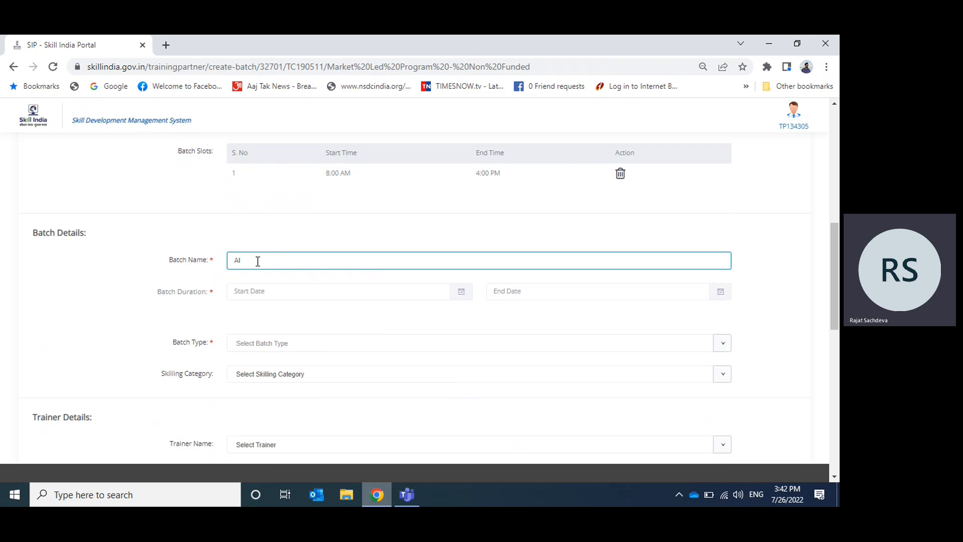
type("R - JUL")
left_click(316, 290)
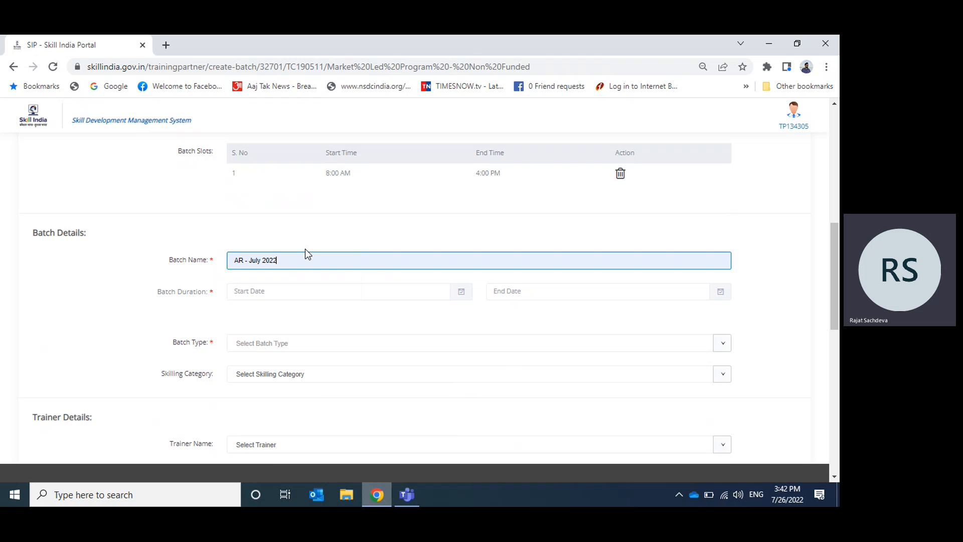
- Set the batch duration's start date to 21/07/2022 and check the working days needed to complete it
left_click(459, 294)
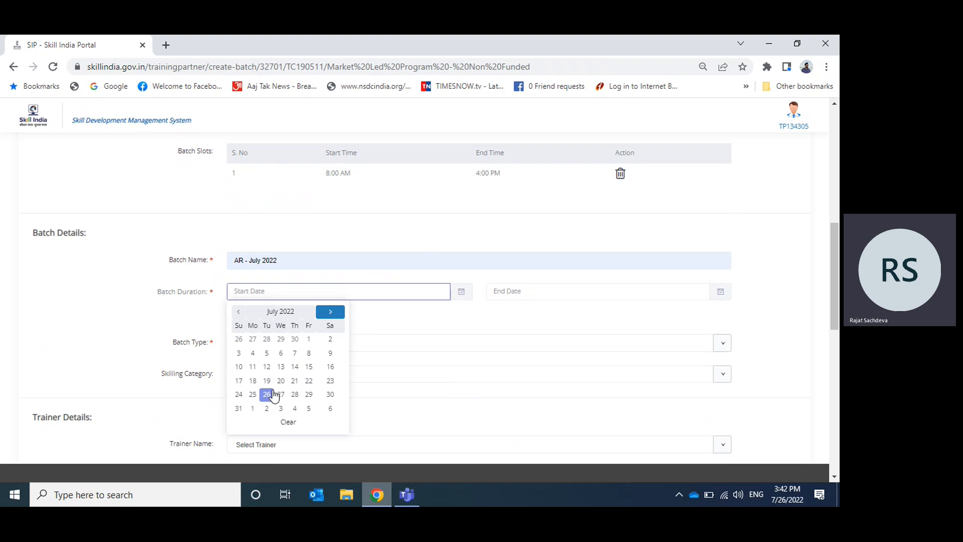
left_click(294, 382)
left_click(442, 312)
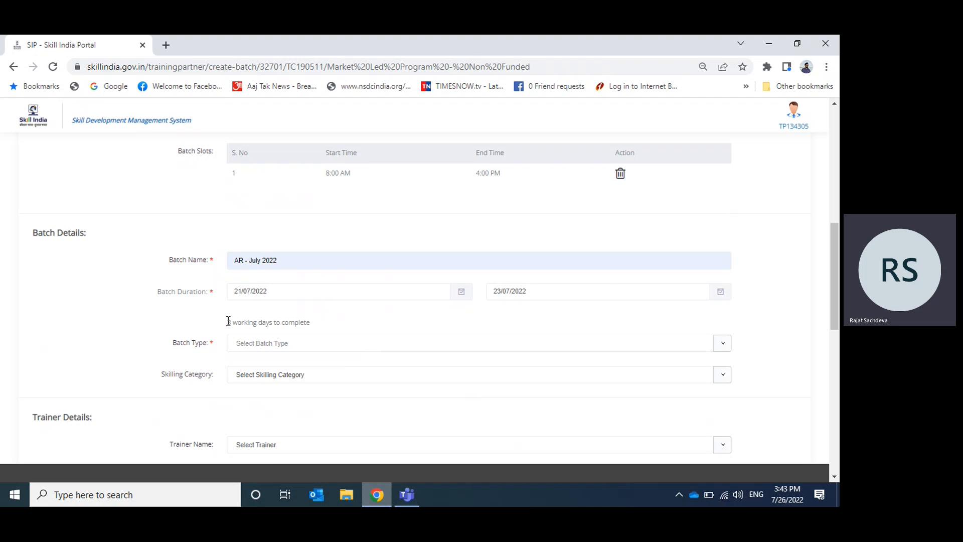
left_click_drag(251, 322, 318, 322)
left_click(348, 317)
- Delete the existing 8:00 AM batch slot and set the training hours per day to 4
scroll(357, 201, "up", 3)
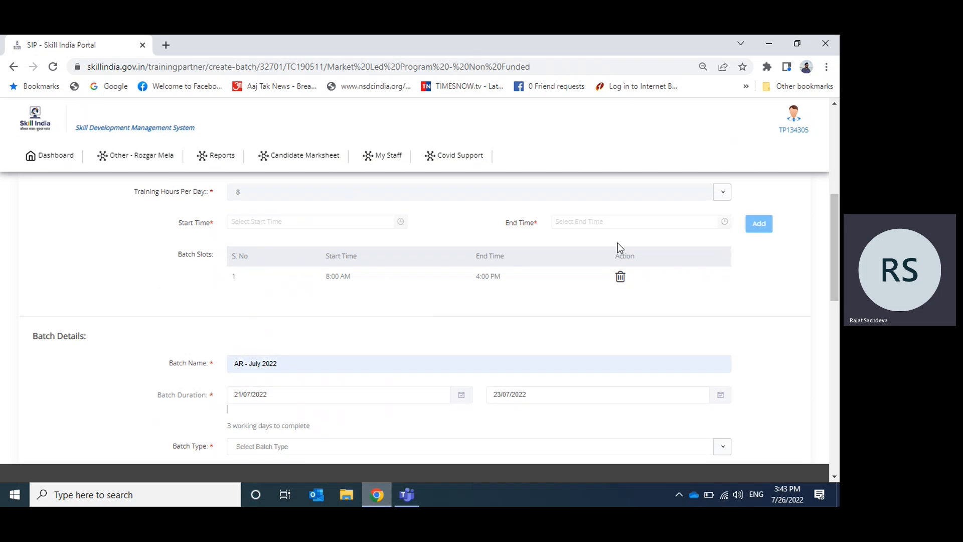
left_click(621, 277)
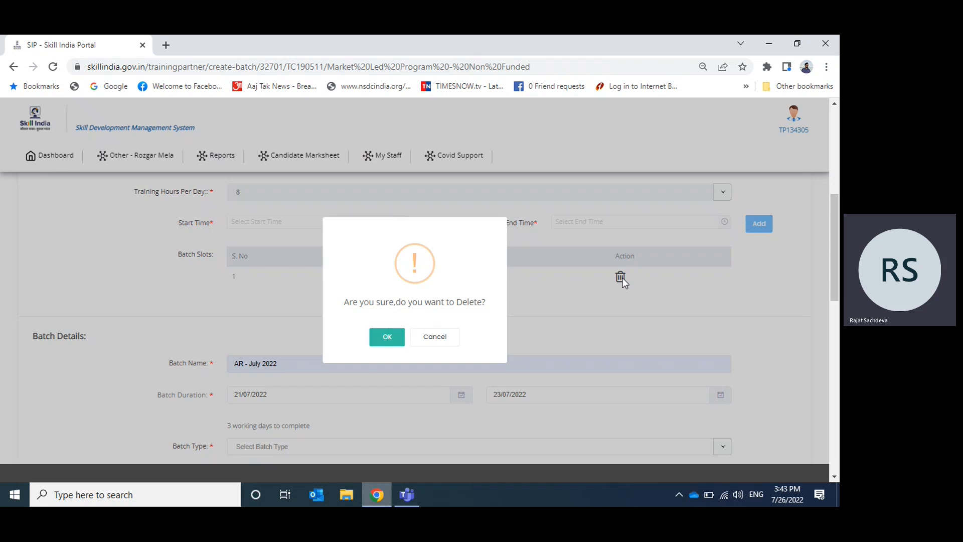
left_click(384, 340)
left_click(644, 194)
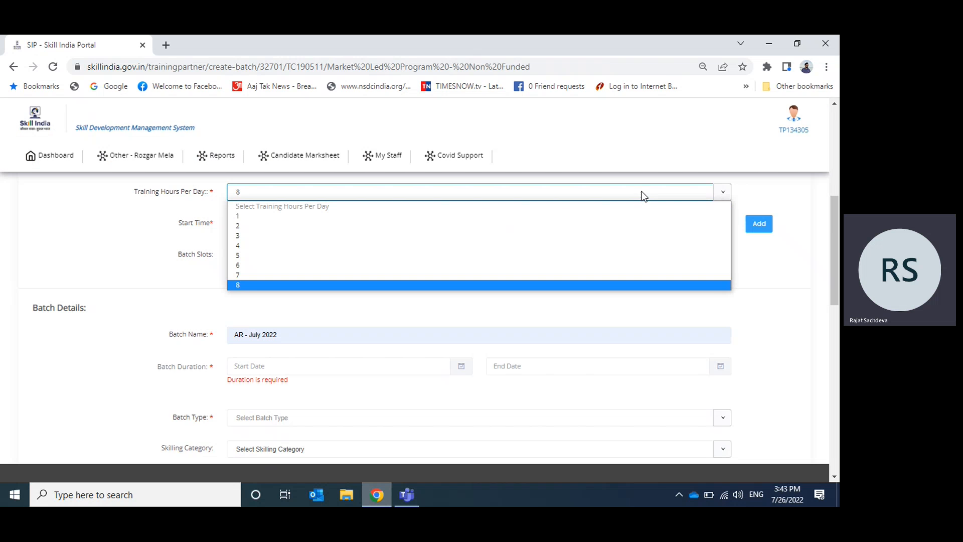
left_click(239, 245)
- Set the start time to 8:00 AM and add it as the slot for the 4-hour training day
left_click(276, 222)
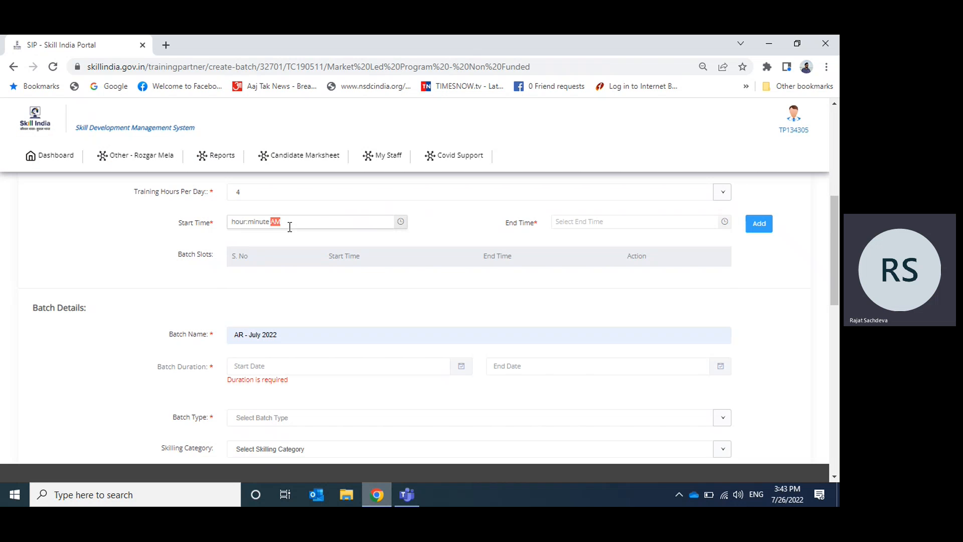
left_click(402, 223)
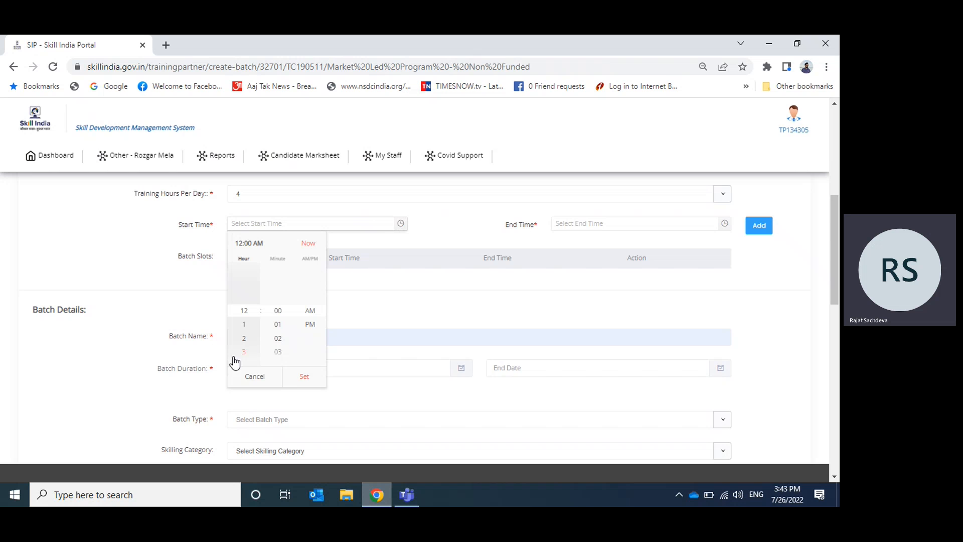
scroll(245, 344, "down", 8)
left_click(304, 376)
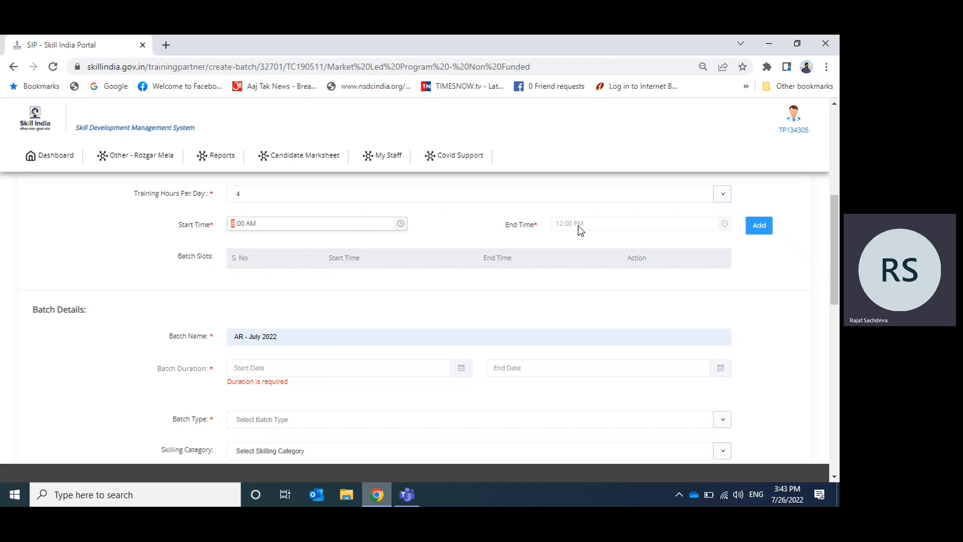
left_click(759, 225)
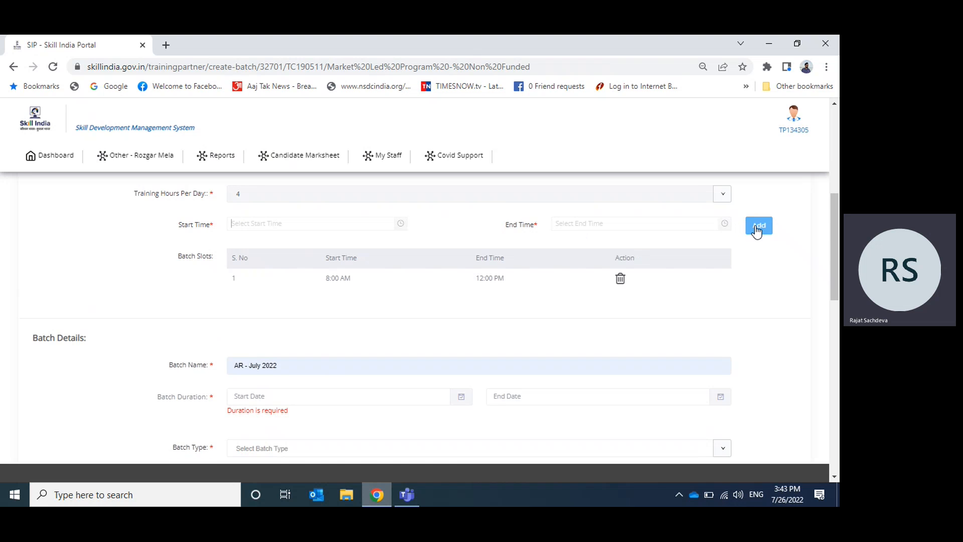
- Set the batch duration's start date to 21/07/2022 in the batch details
left_click(461, 397)
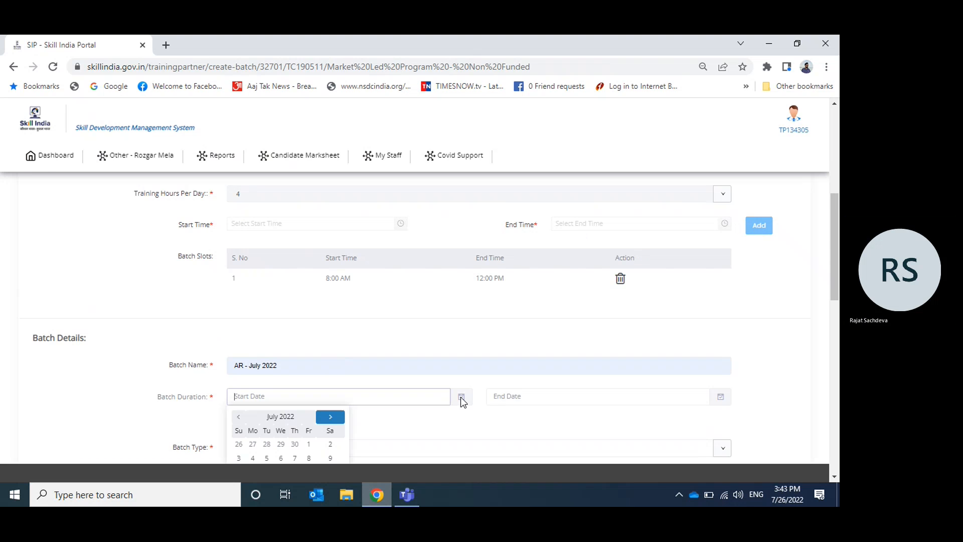
left_click_drag(829, 261, 838, 327)
left_click(458, 209)
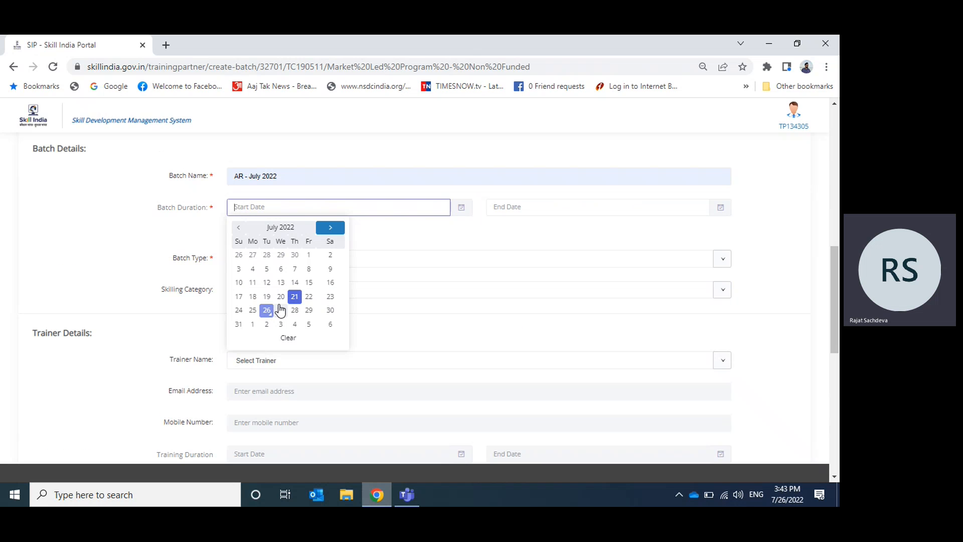
left_click(295, 297)
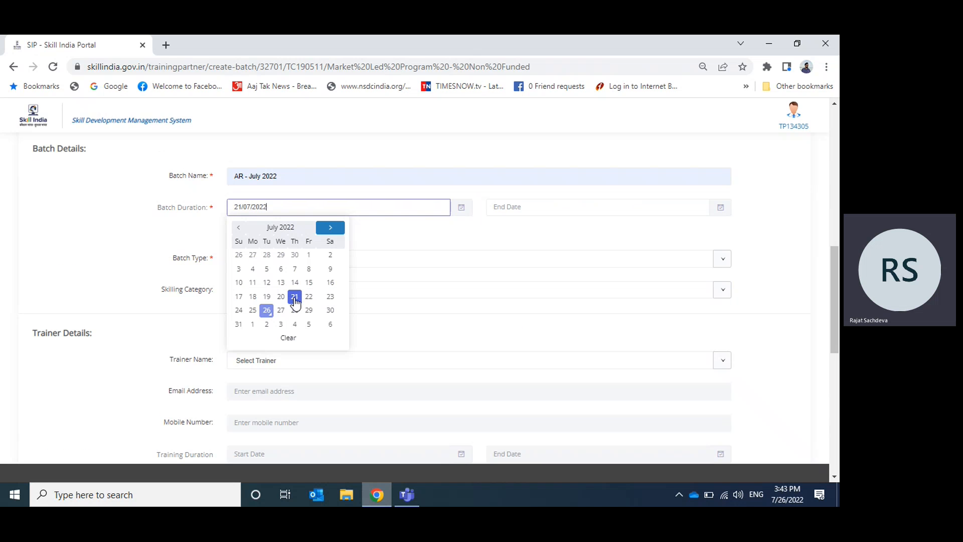
left_click(484, 231)
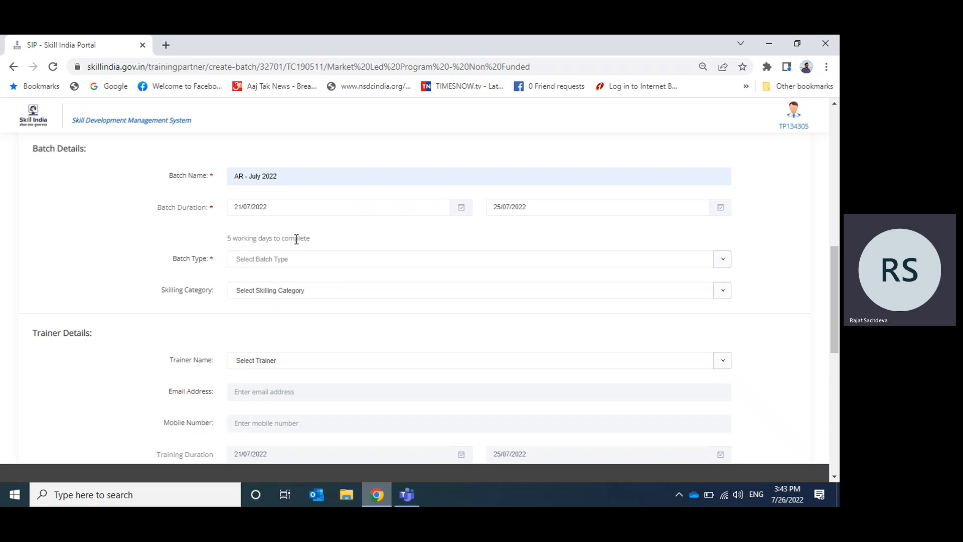
- Set the batch type to Regular and the skilling category to NSDC Market led programme
left_click_drag(835, 286, 835, 228)
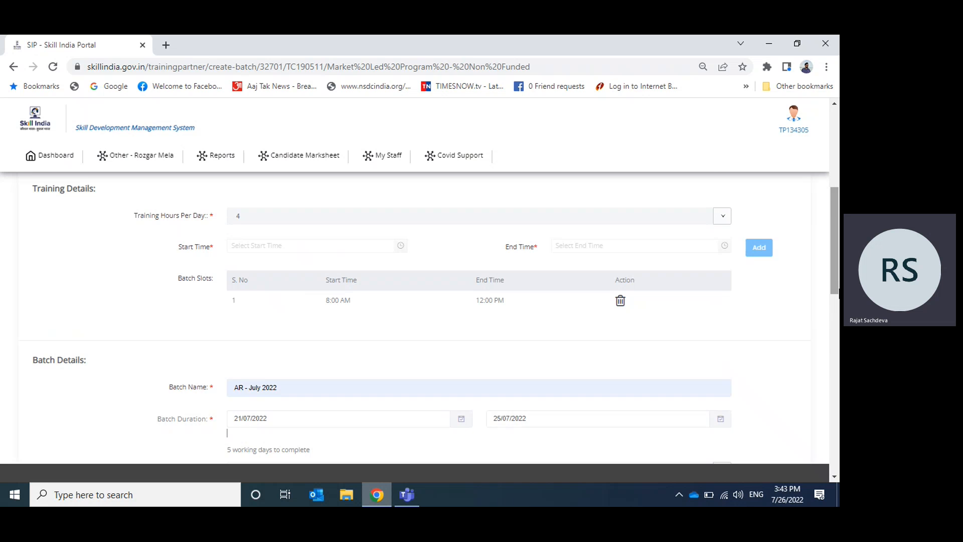
scroll(835, 256, "down", 5)
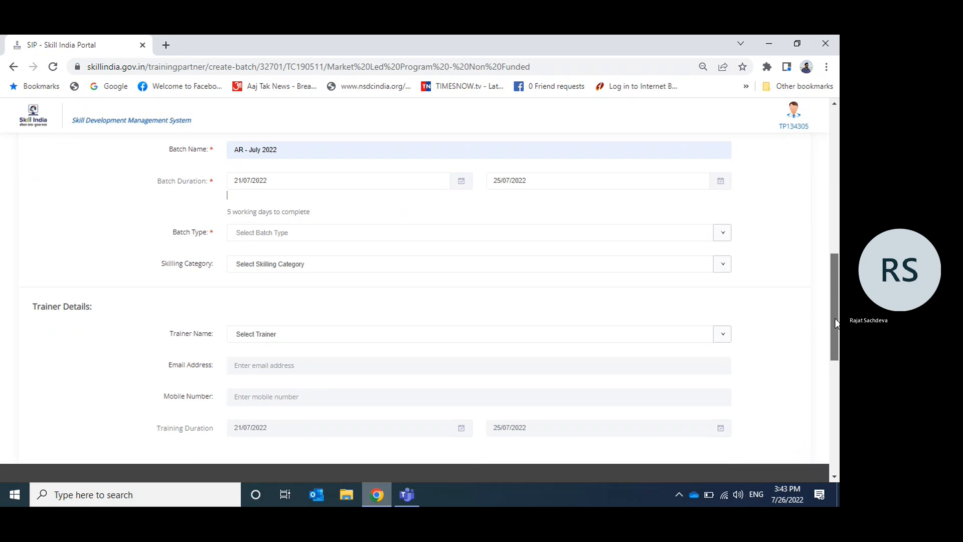
left_click(301, 236)
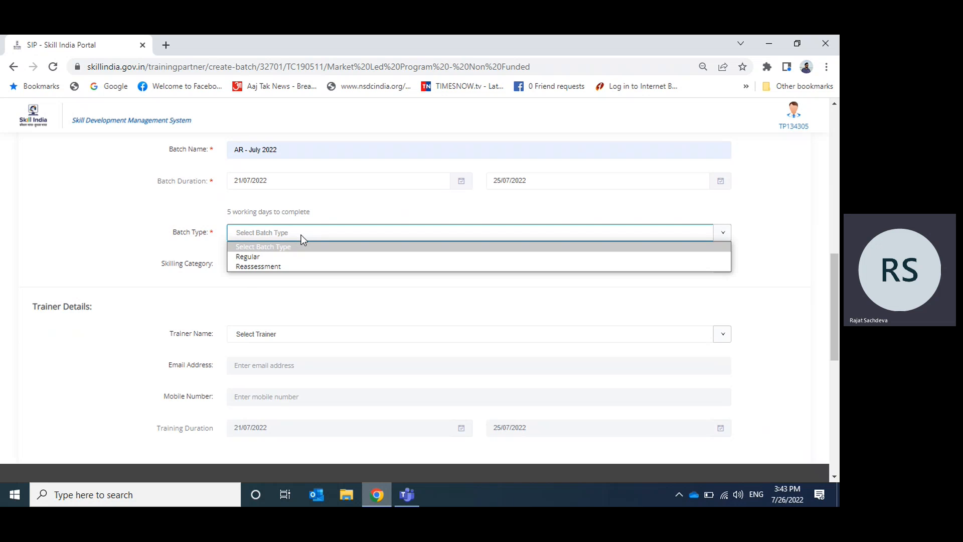
key("Down")
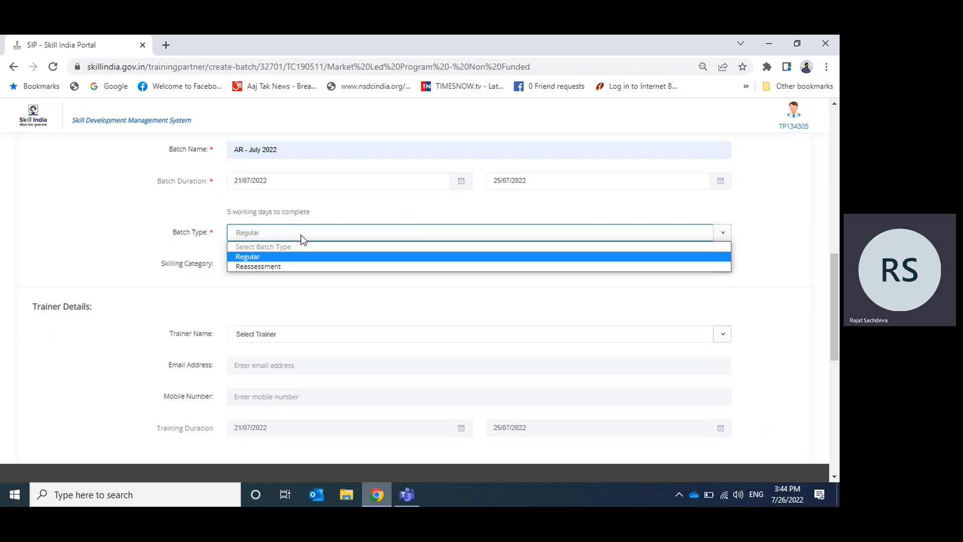
key("Return")
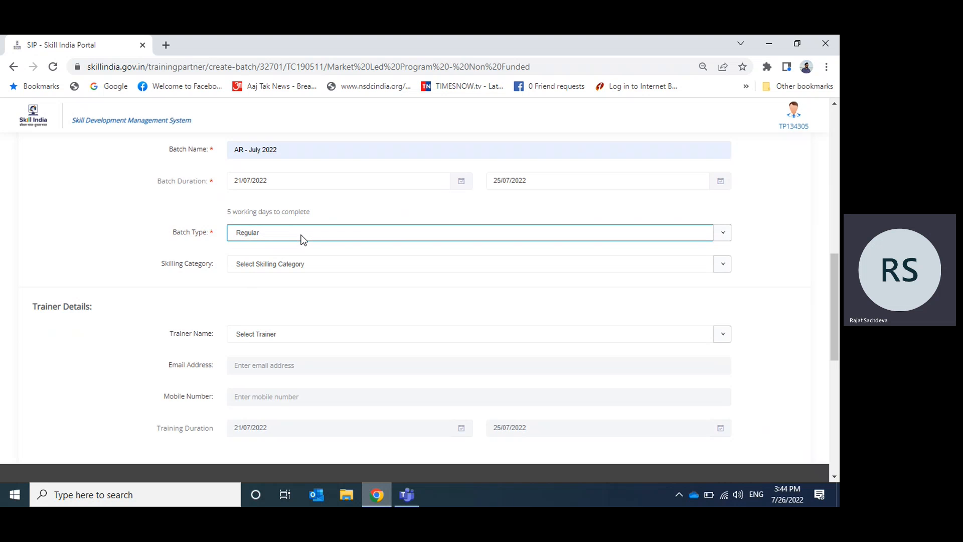
left_click(292, 265)
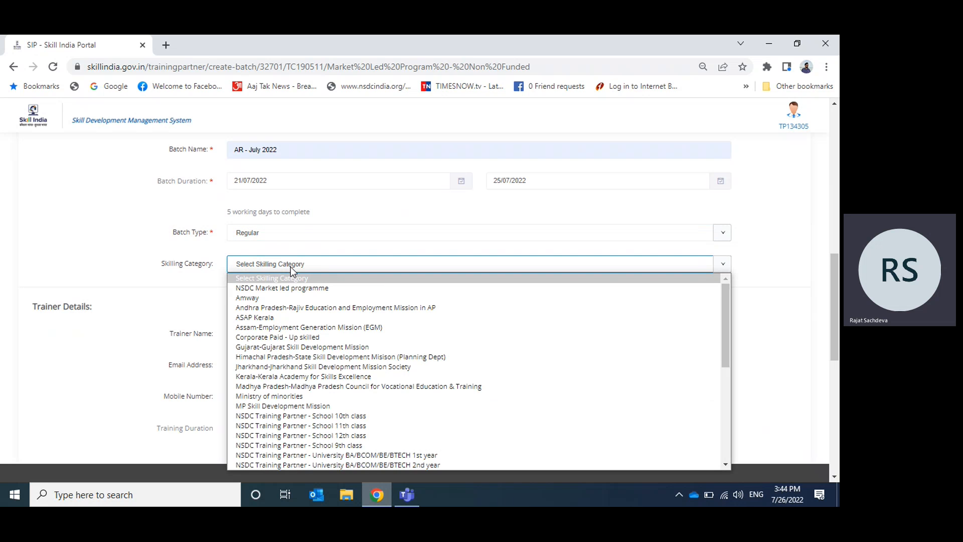
key("Down")
key("Return")
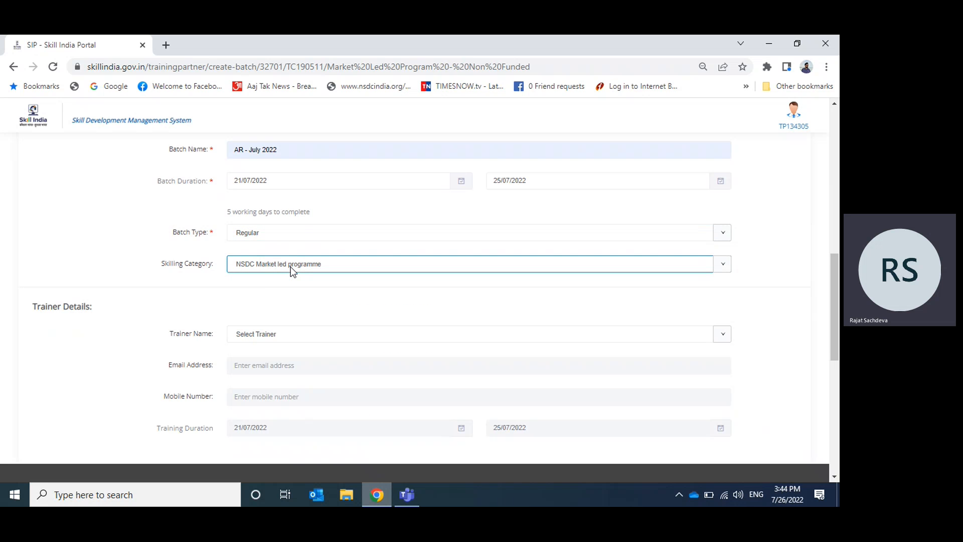
- Assign the listed trainer to the batch in the trainer details
scroll(823, 284, "down", 4)
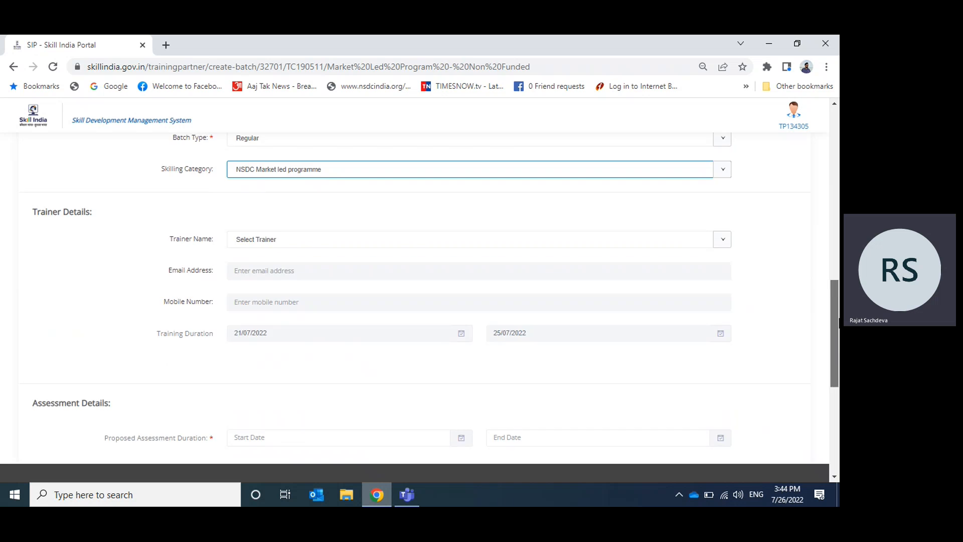
left_click(386, 151)
key("Down")
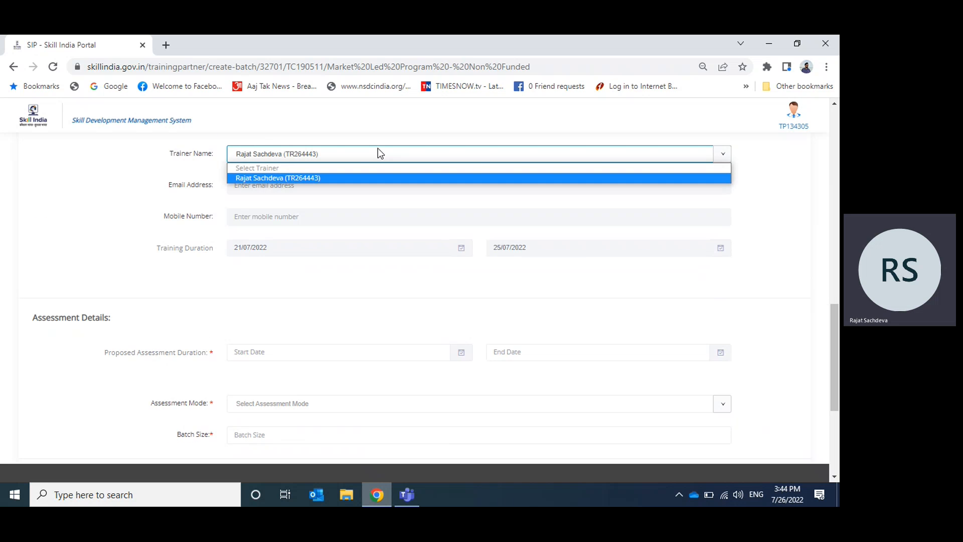
key("Return")
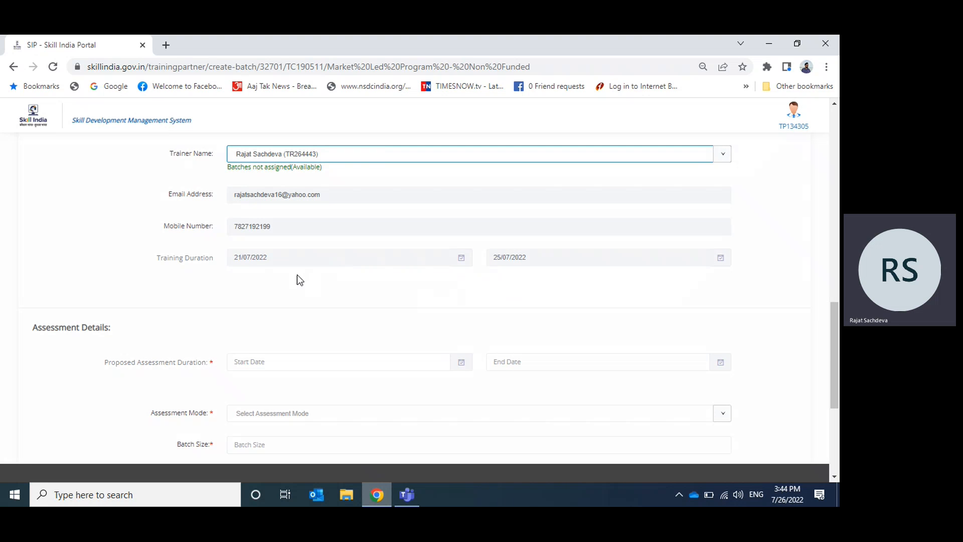
- Set both the start and end dates of the proposed assessment duration to 26/07/2022
scroll(354, 265, "up", 5)
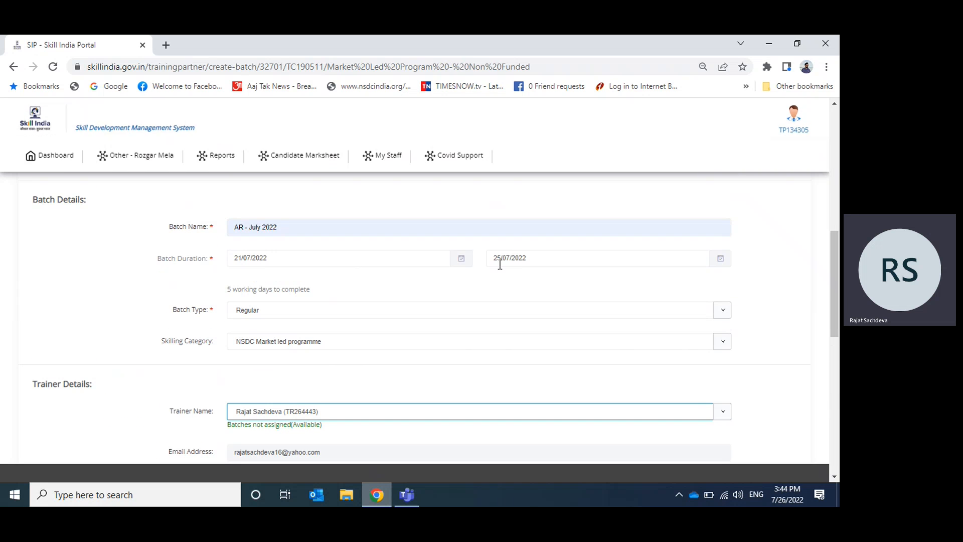
left_click_drag(832, 272, 831, 325)
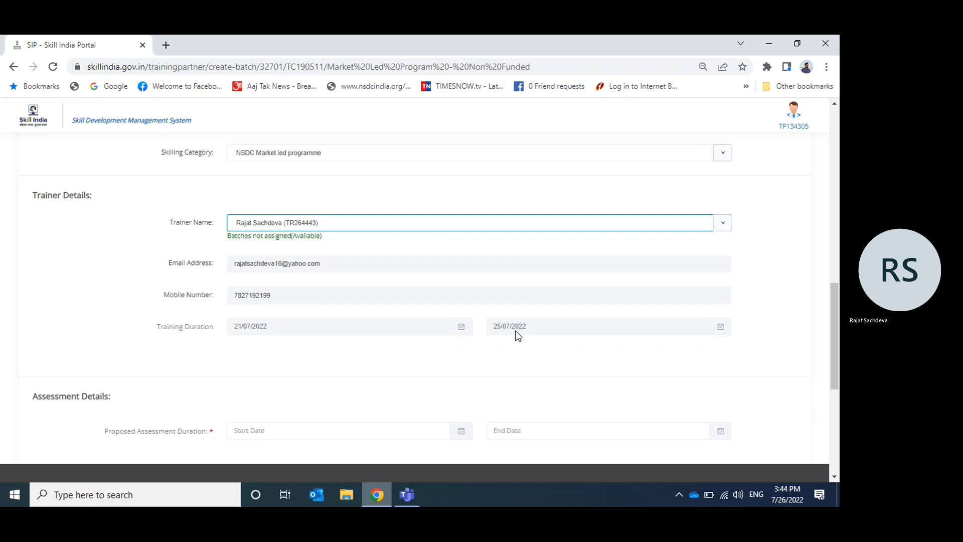
mouse_move(838, 327)
left_mouse_down()
mouse_move(839, 290)
mouse_move(837, 332)
left_mouse_up()
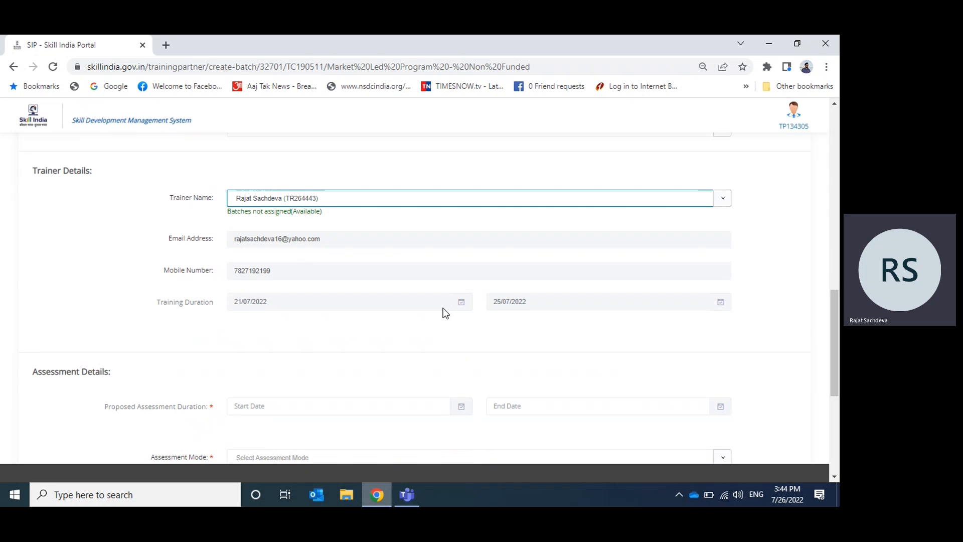
left_click_drag(837, 307, 819, 364)
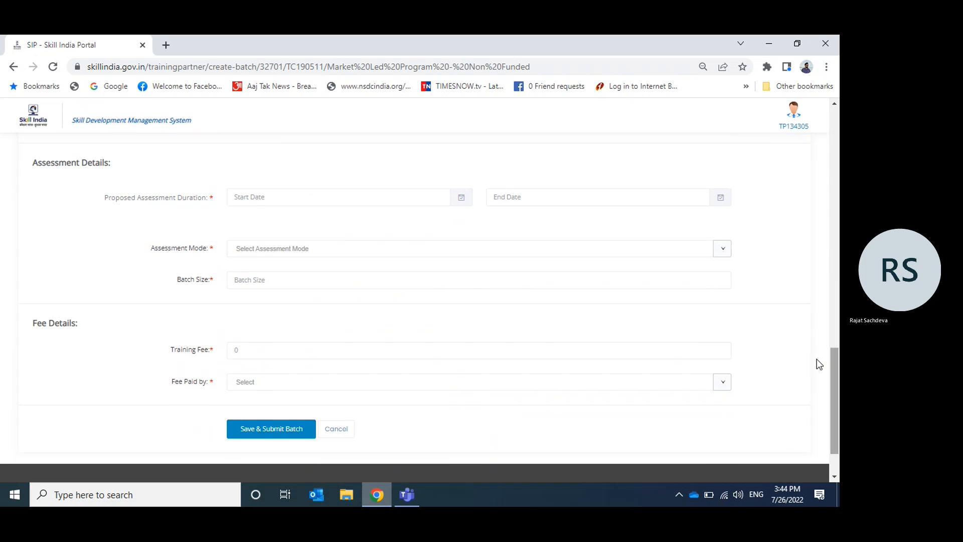
left_click(464, 198)
mouse_move(837, 381)
left_mouse_down()
mouse_move(838, 259)
mouse_move(838, 369)
left_mouse_up()
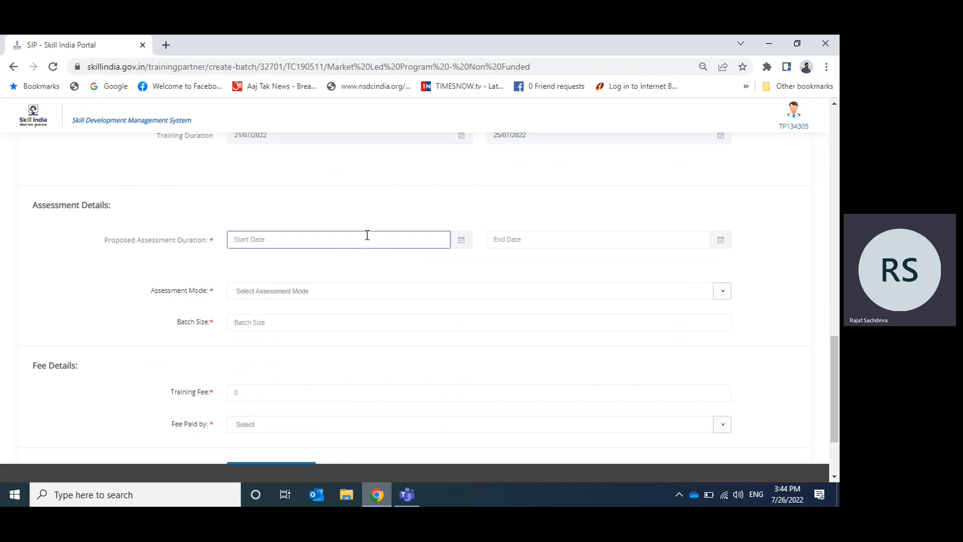
left_click(462, 244)
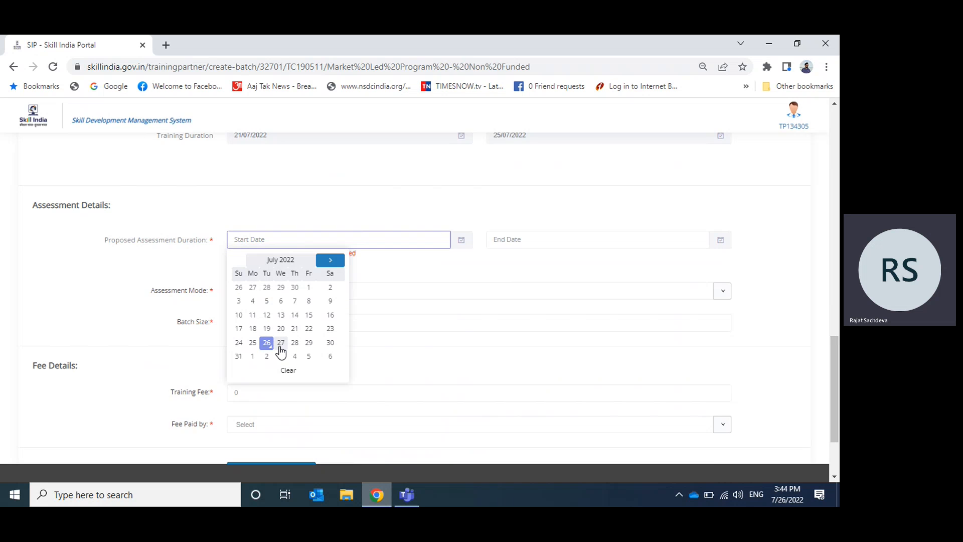
left_click(267, 345)
left_click(518, 240)
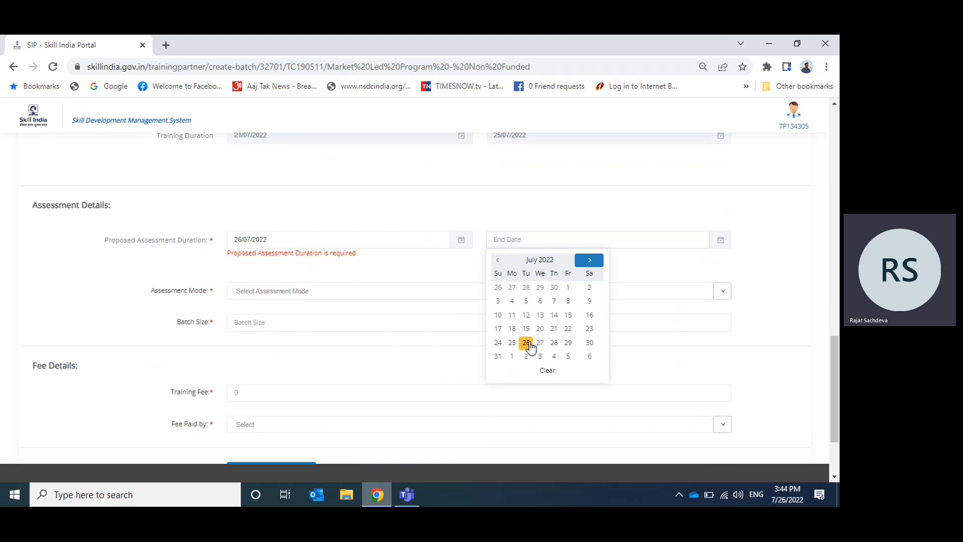
left_click(526, 343)
left_click(458, 256)
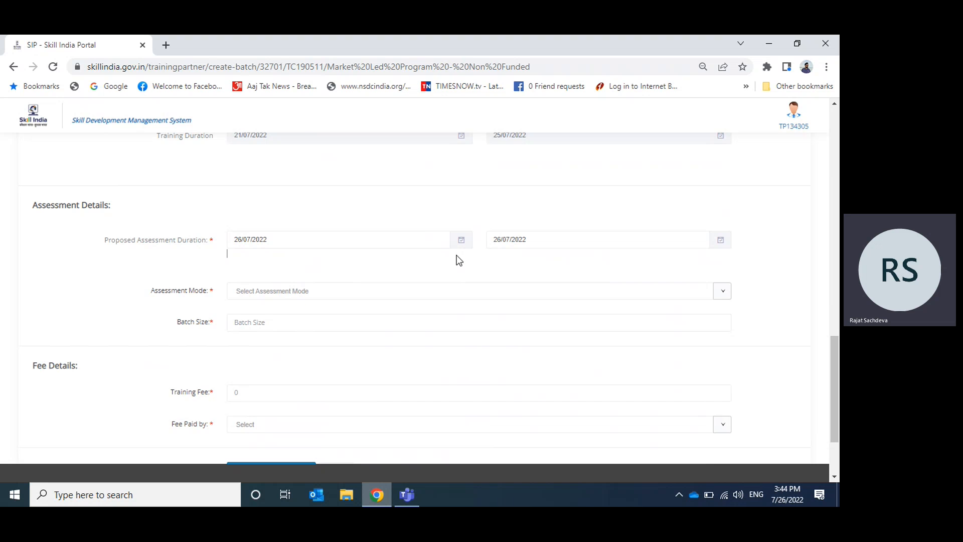
- Set the assessment mode to Self and the batch size to 5 in the assessment details
left_click(328, 291)
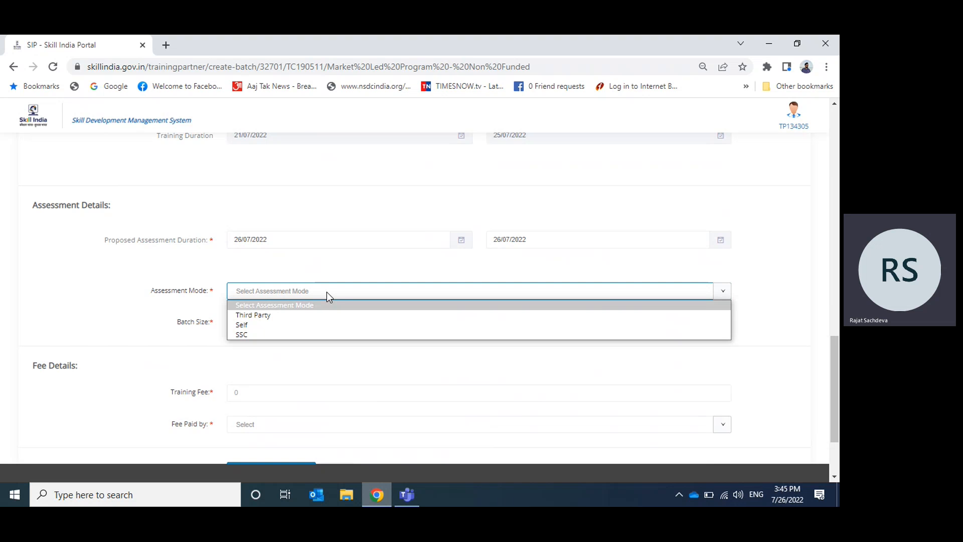
key("Down")
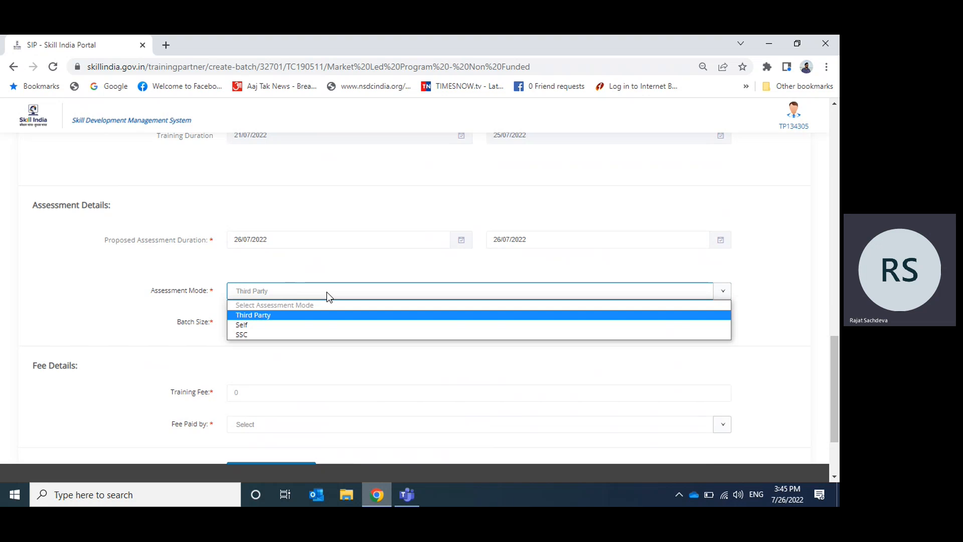
key("Down")
key("Return")
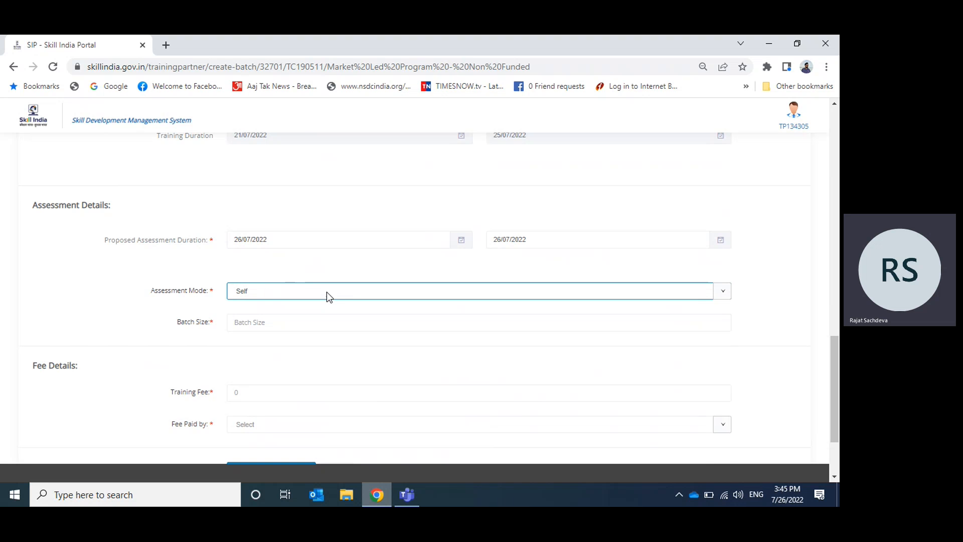
left_click(256, 326)
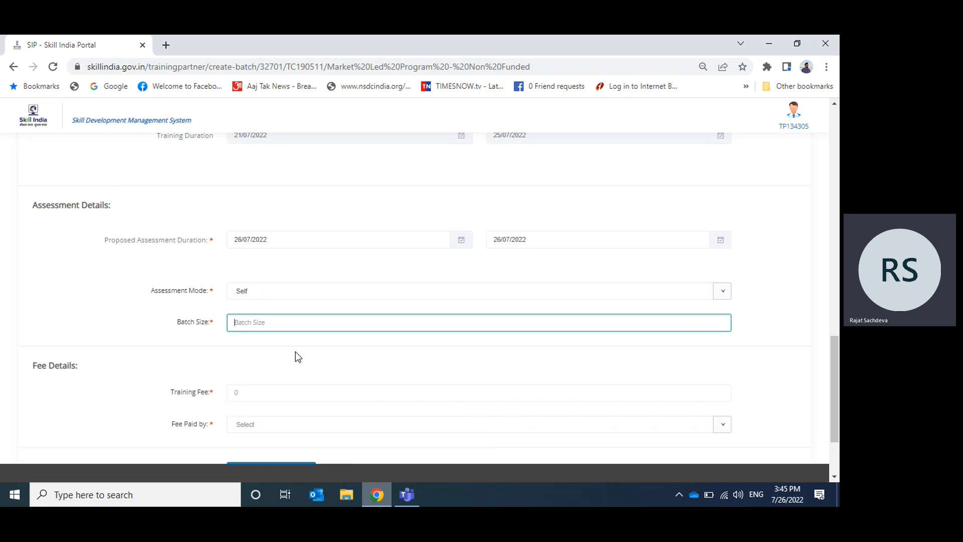
type("5")
left_click(260, 356)
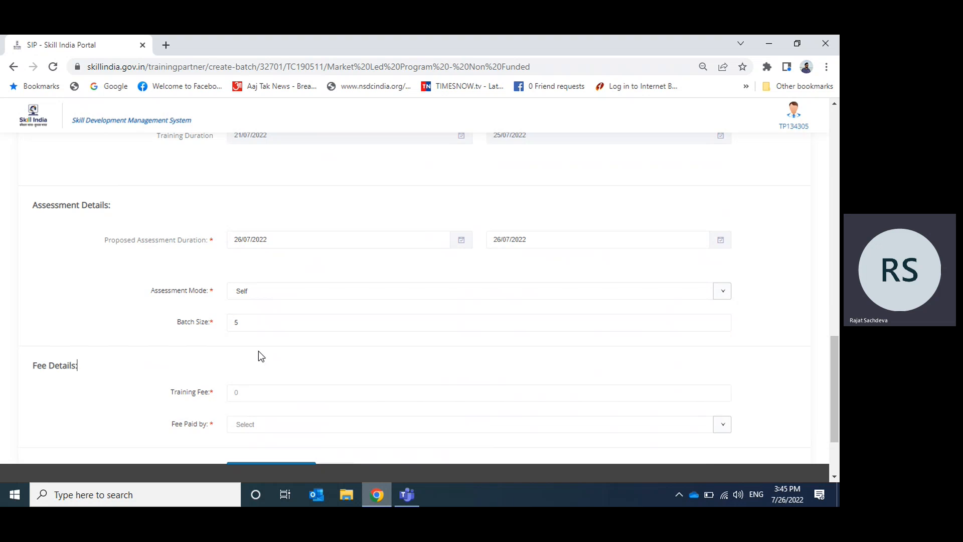
left_click(246, 324)
- Set the training fee to 25000, paid by Industry/ Corporate Sponsored or NSDC MLP Non-Funded
left_click(267, 400)
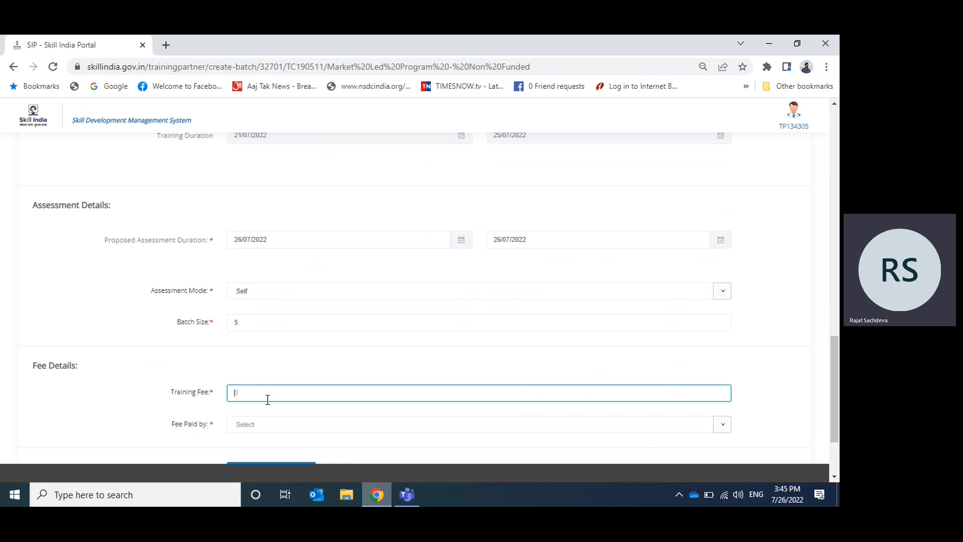
type("25000")
scroll(267, 399, "down", 2)
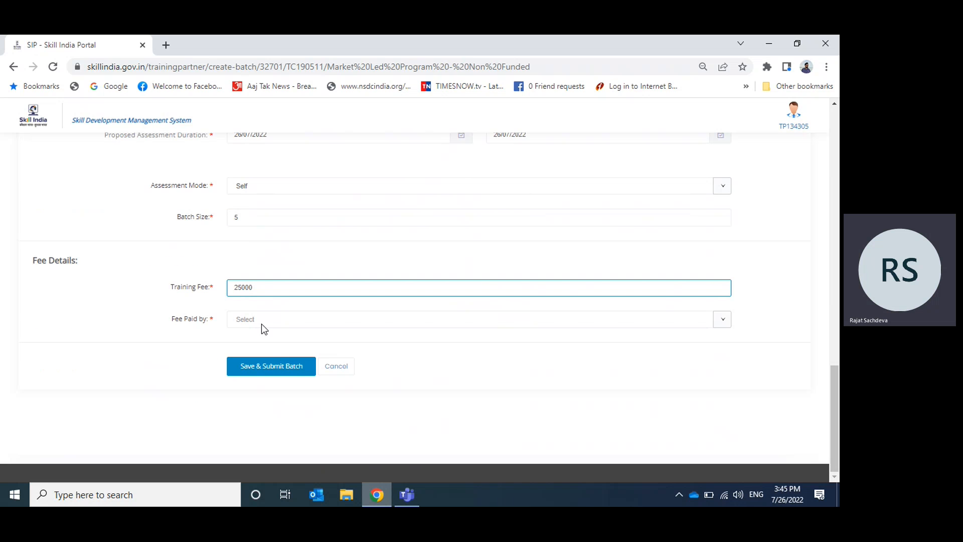
left_click(263, 319)
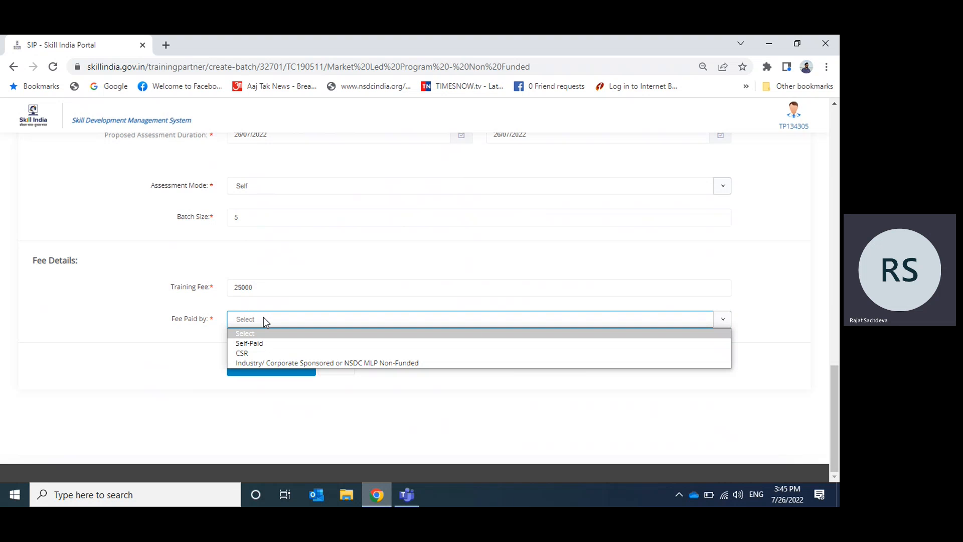
left_click(288, 363)
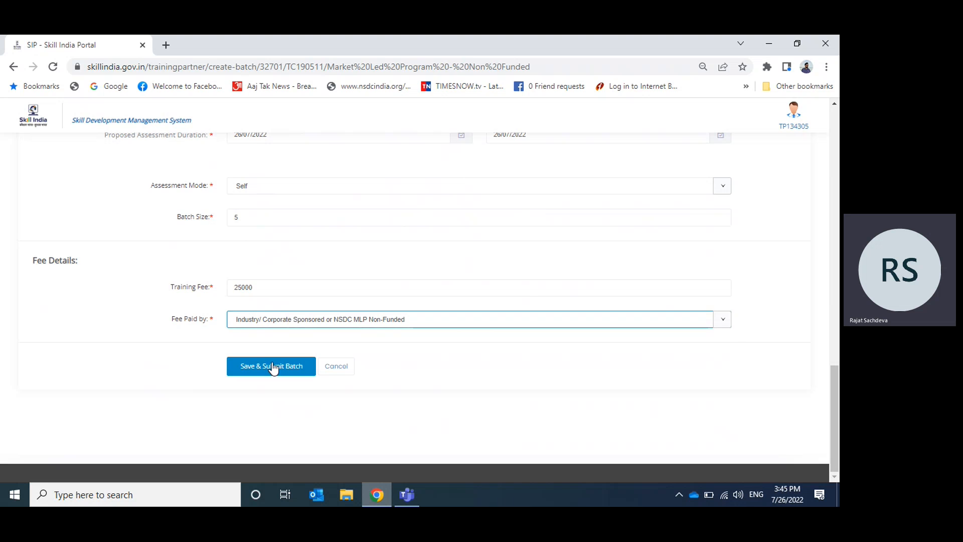
- Save and submit the batch, confirm its creation, and proceed to candidate enrolment at the batch's candidate list
left_click(273, 366)
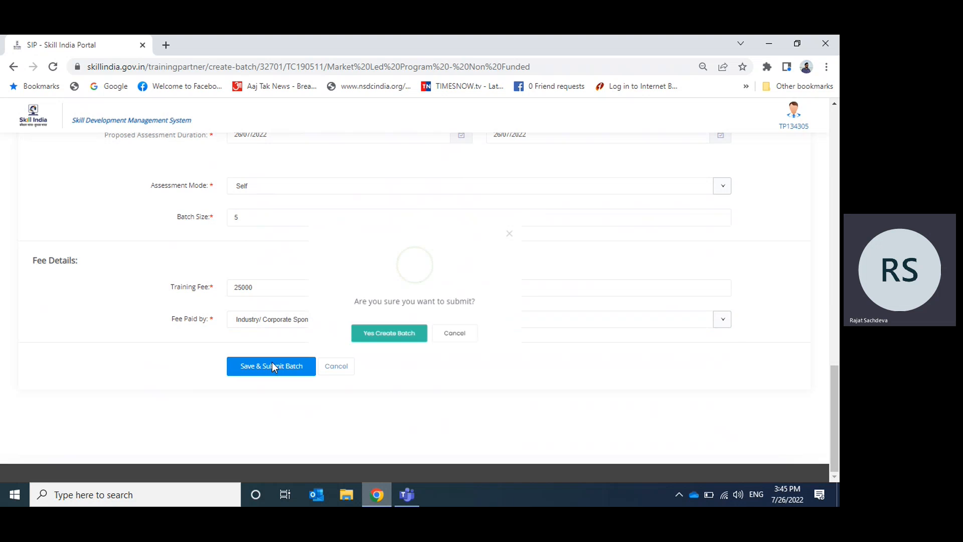
left_click(390, 340)
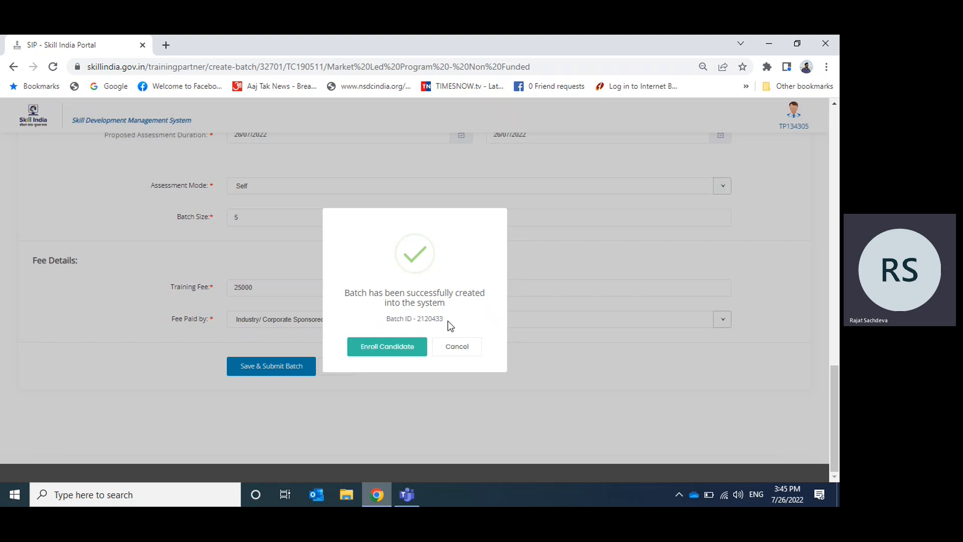
left_click(399, 351)
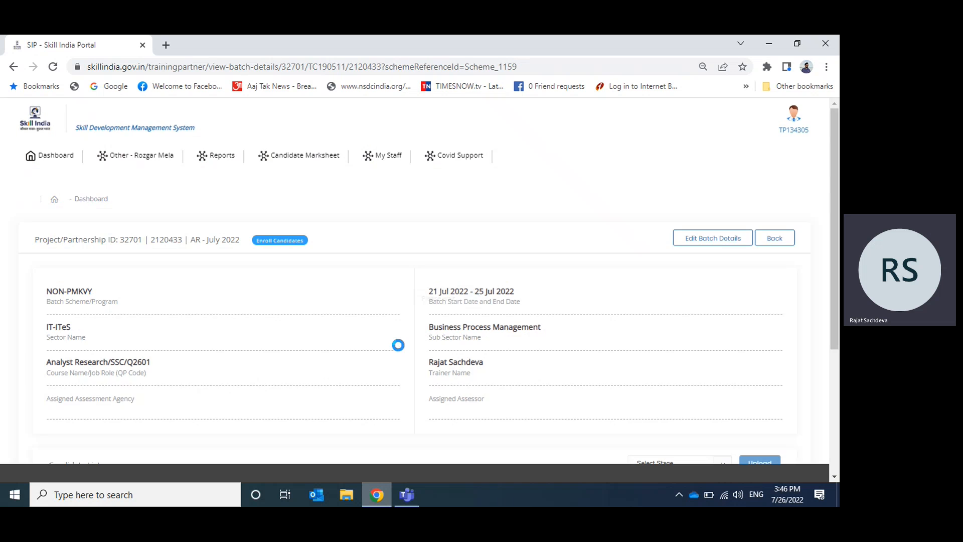
left_click_drag(837, 183, 838, 328)
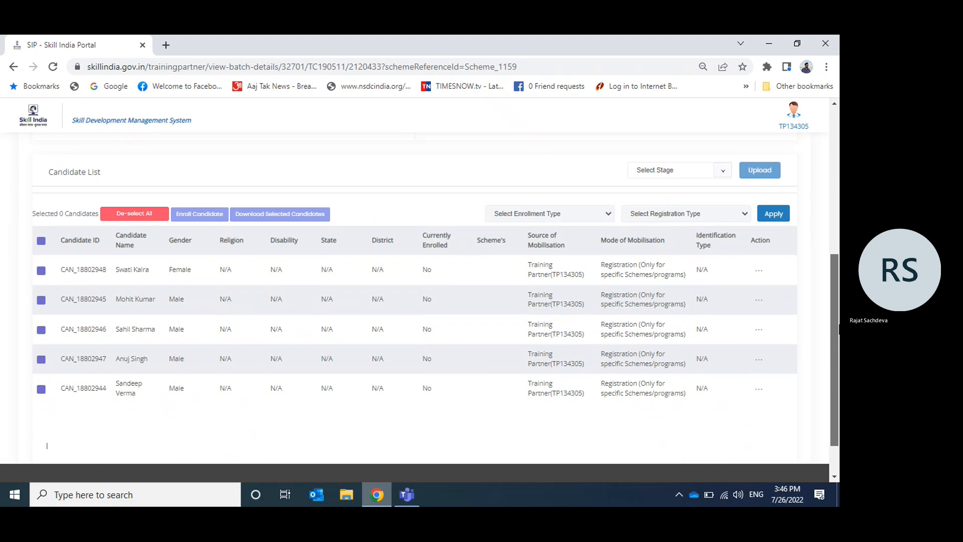